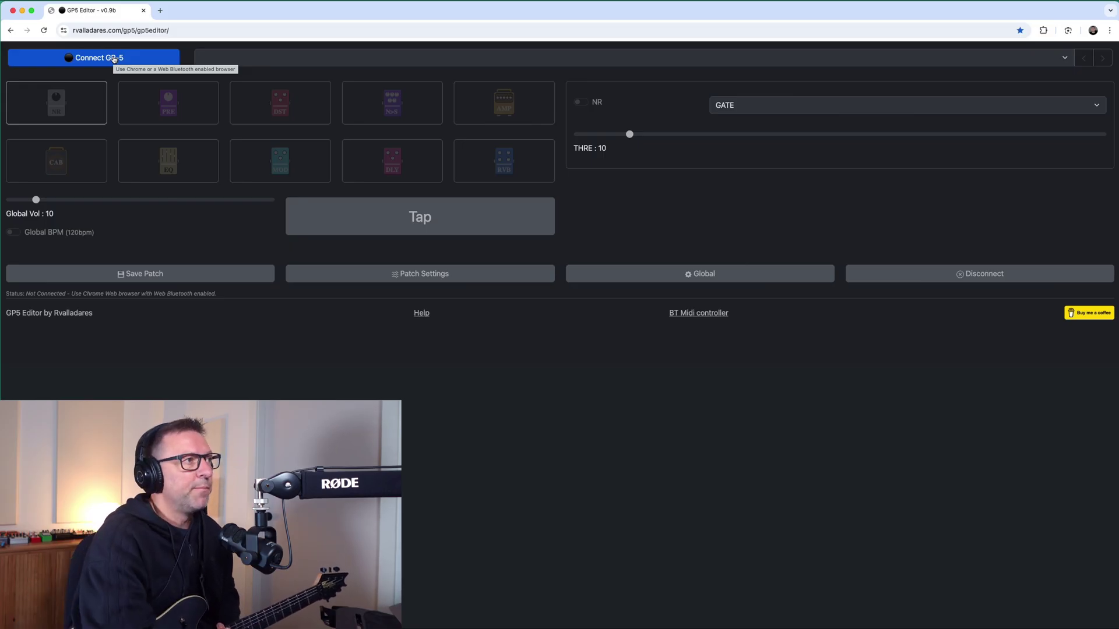
Step: Connect the editor to the GP-5 pedal by pairing with the GP-5 BLE Bluetooth device
left_click(113, 58)
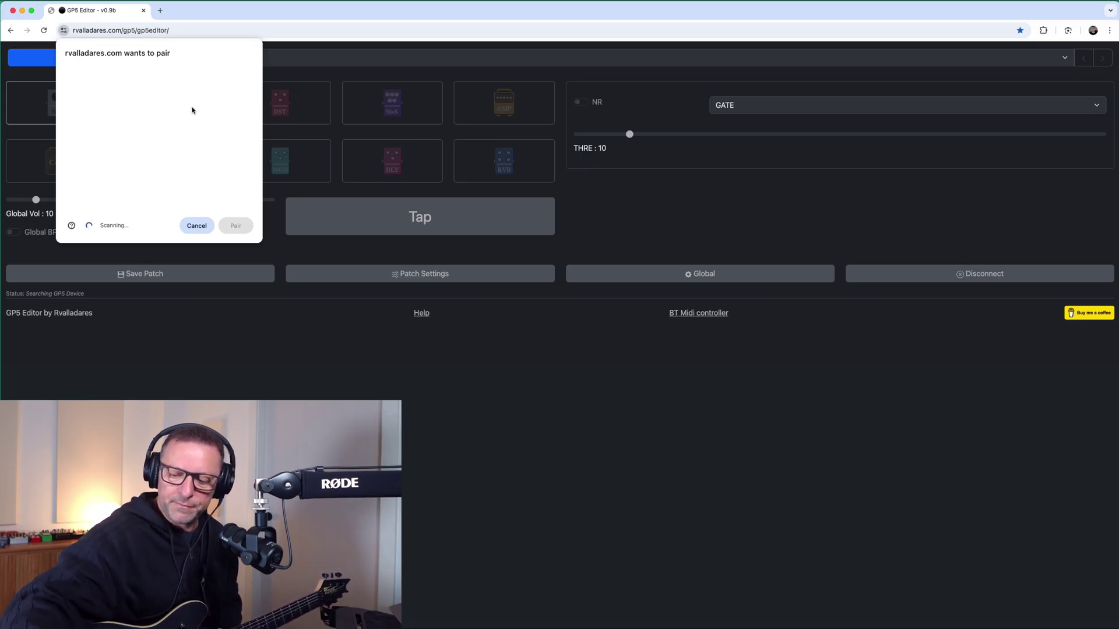
left_click(132, 71)
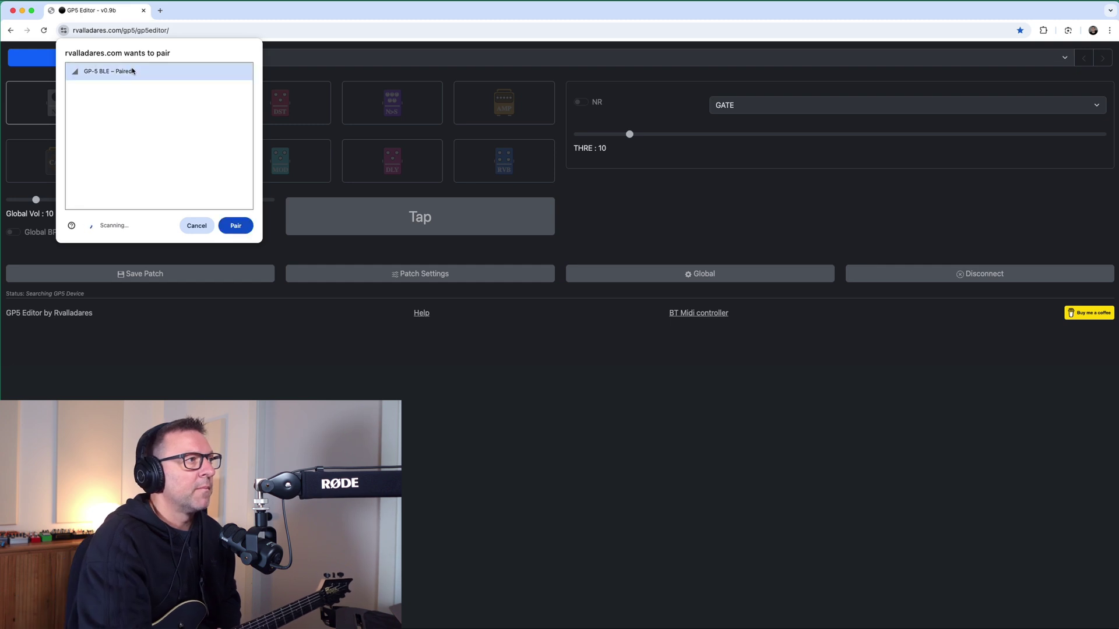
left_click(248, 230)
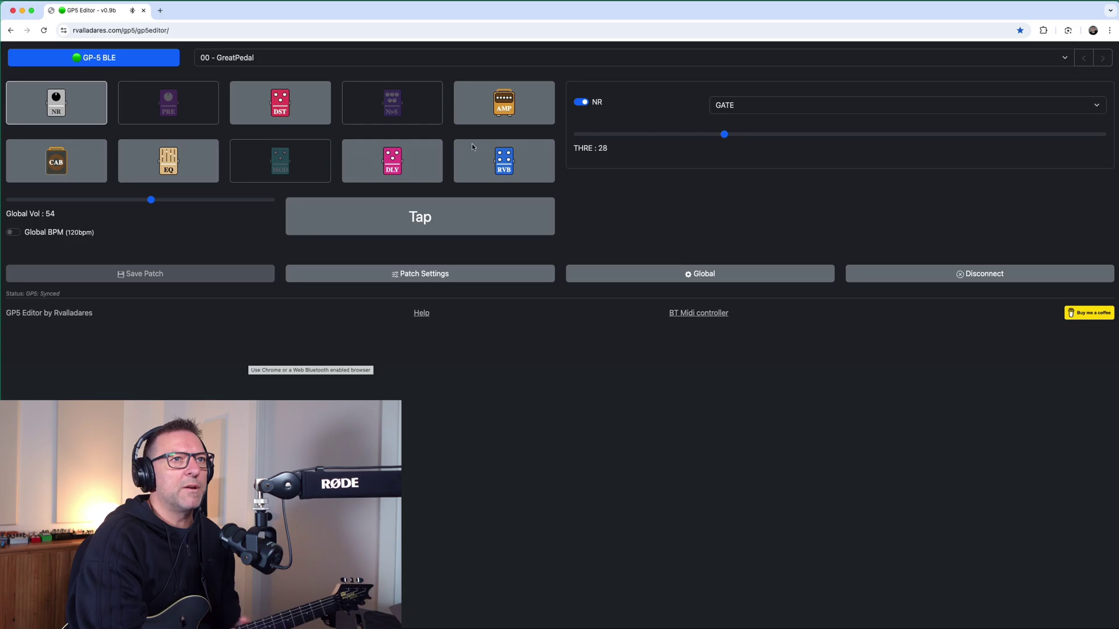
Step: Load patch 59 - HGEagle120 from the pedal's patch list
left_click(1066, 60)
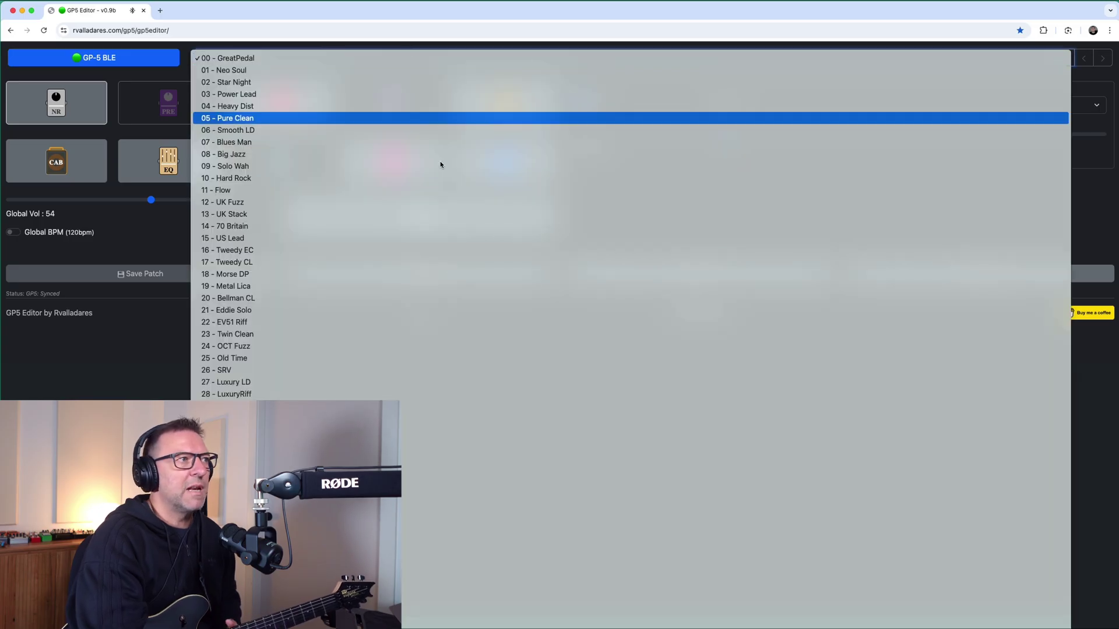
scroll(513, 259, "down", 10)
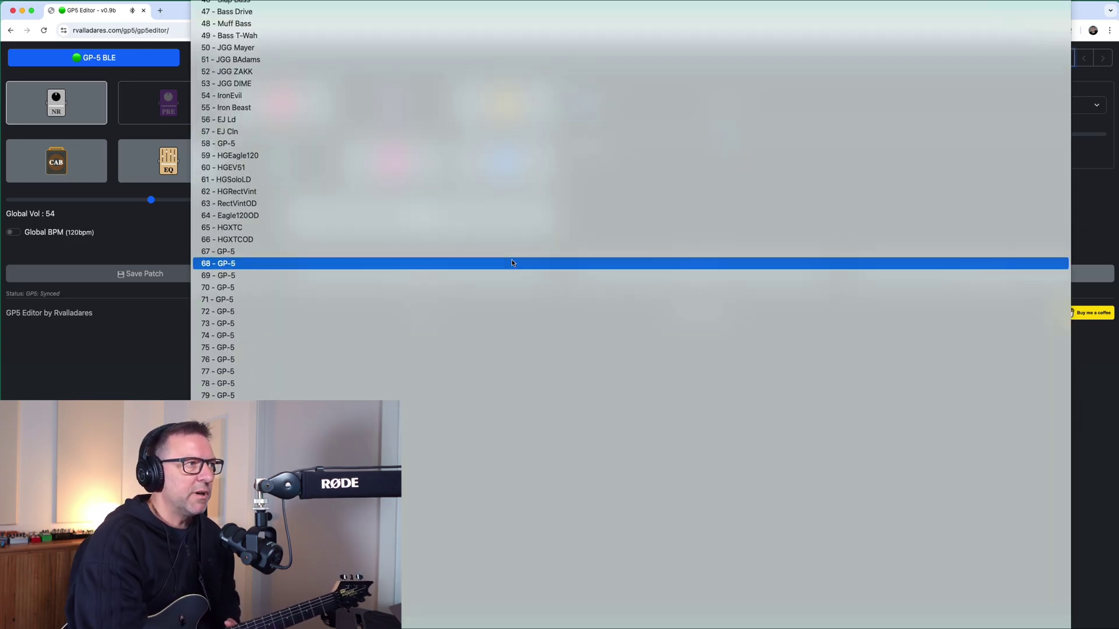
left_click(273, 155)
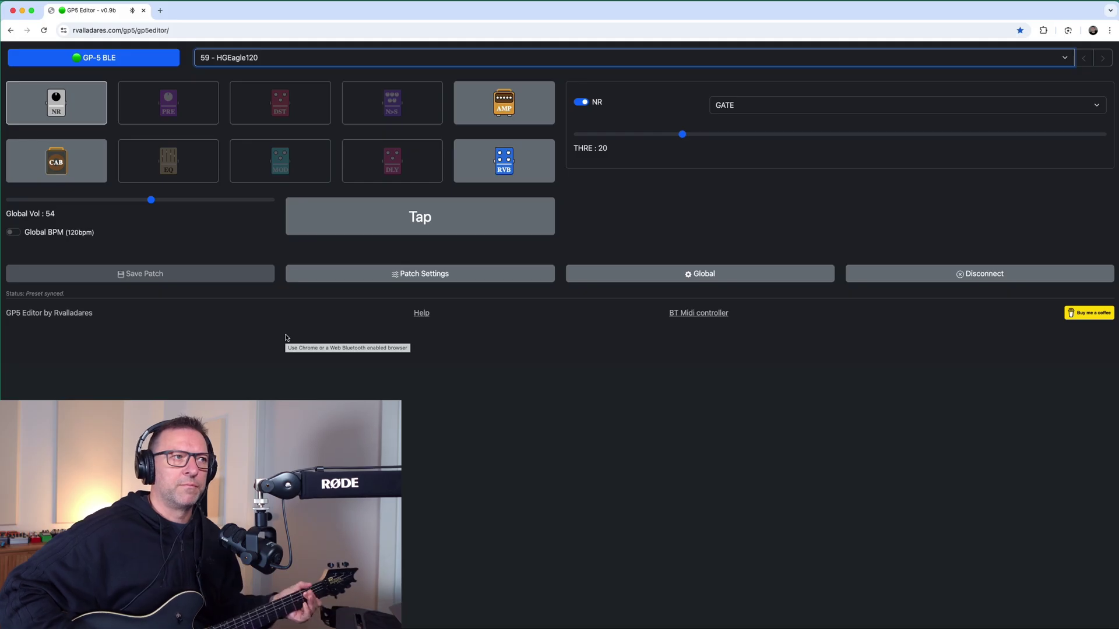
Step: Examine the settings of the patch's AMP, RVB and CAB blocks
left_click(504, 102)
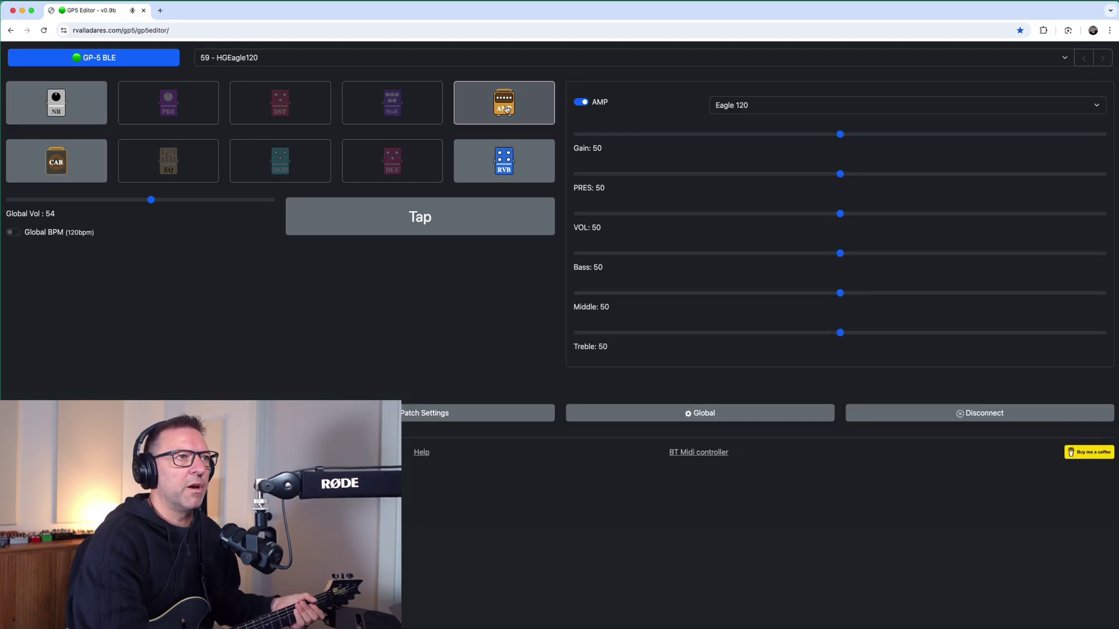
left_click(507, 165)
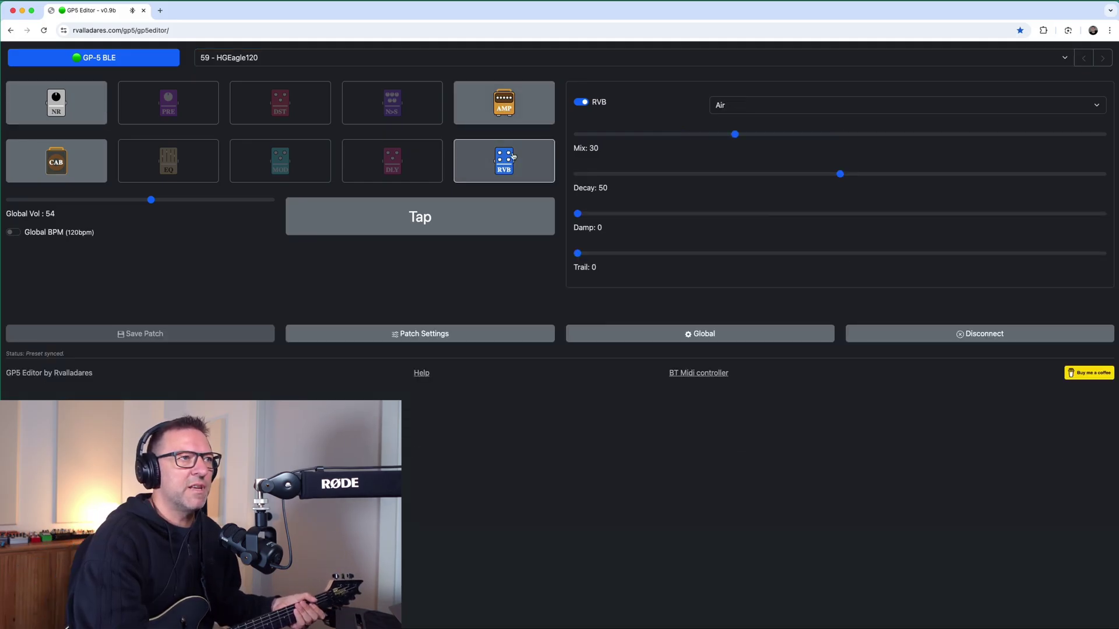
left_click(99, 163)
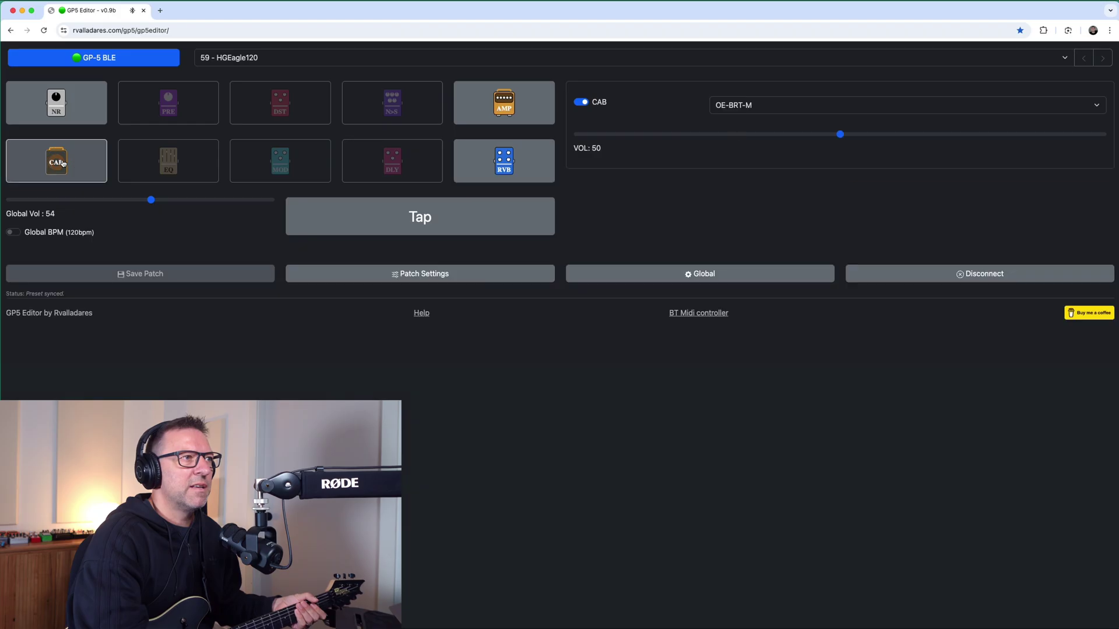
Step: Turn on the DLY block and set its Mix to 46, Time to 590 ms and F.Back to 37
left_click(384, 166)
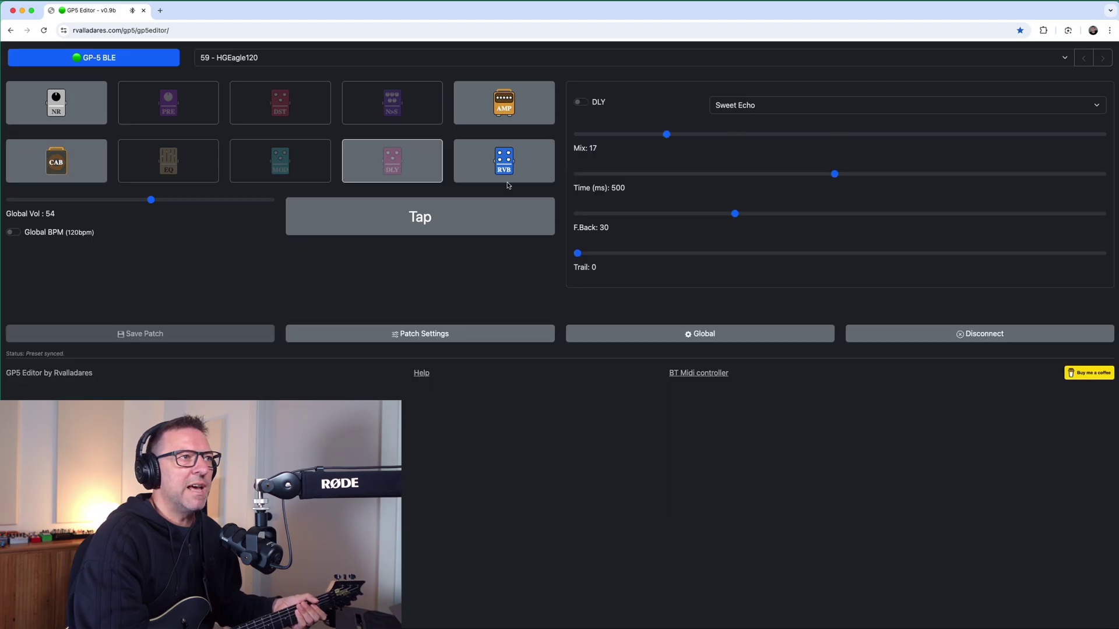
left_click(581, 103)
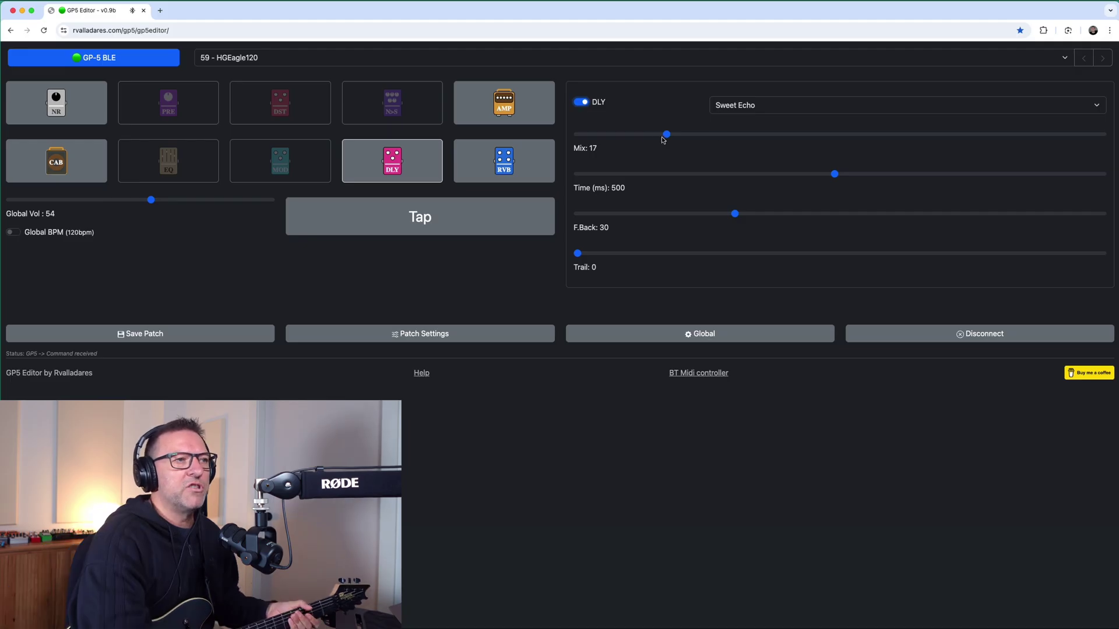
left_click_drag(670, 136, 883, 173)
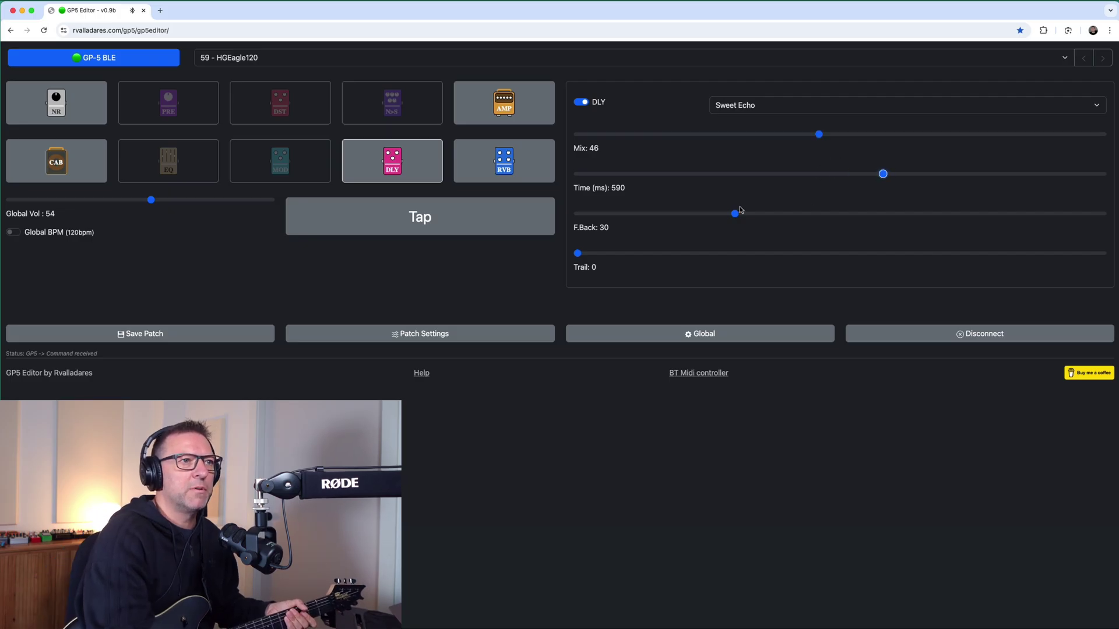
left_click_drag(735, 214, 772, 216)
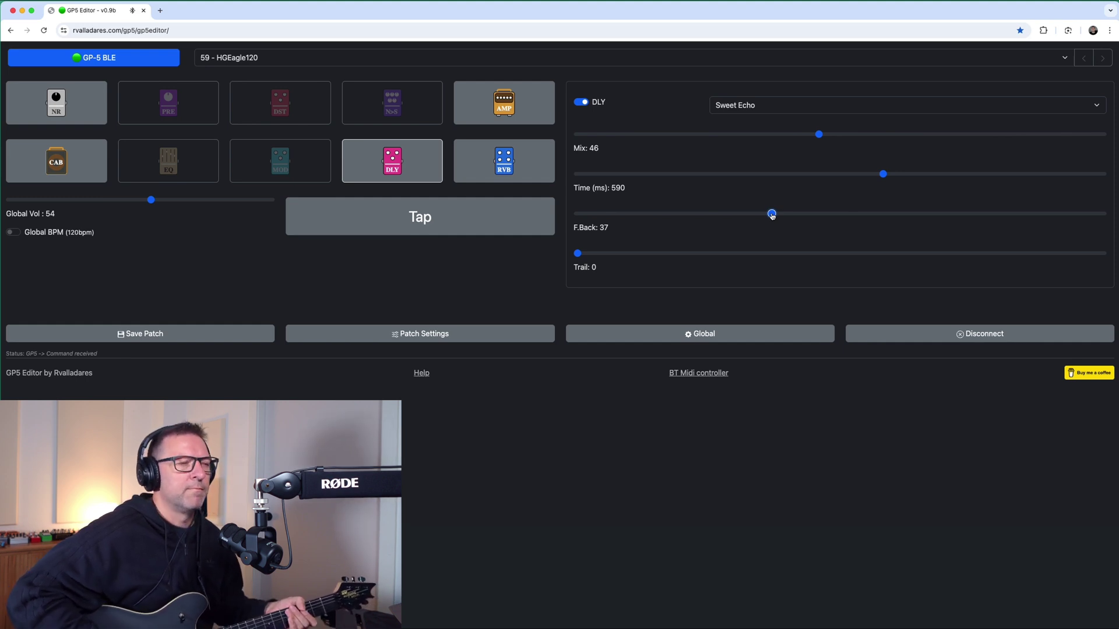
Step: Look through the CAB block's cabinet models and user IRs, and load the empty patch 67 - GP-5
left_click(80, 151)
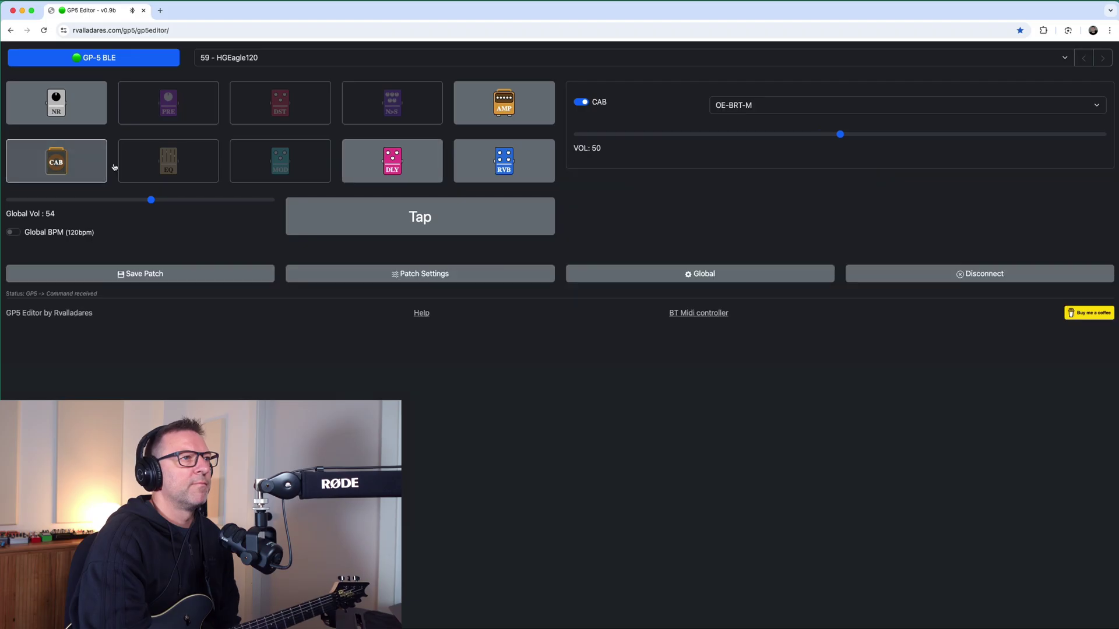
left_click(819, 107)
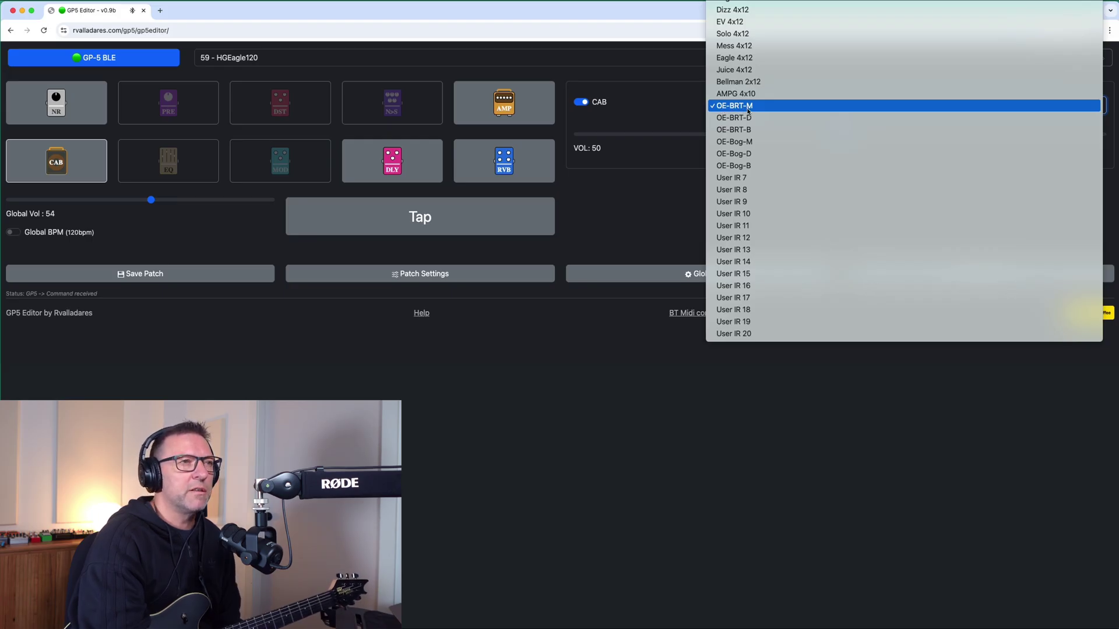
scroll(764, 110, "up", 3)
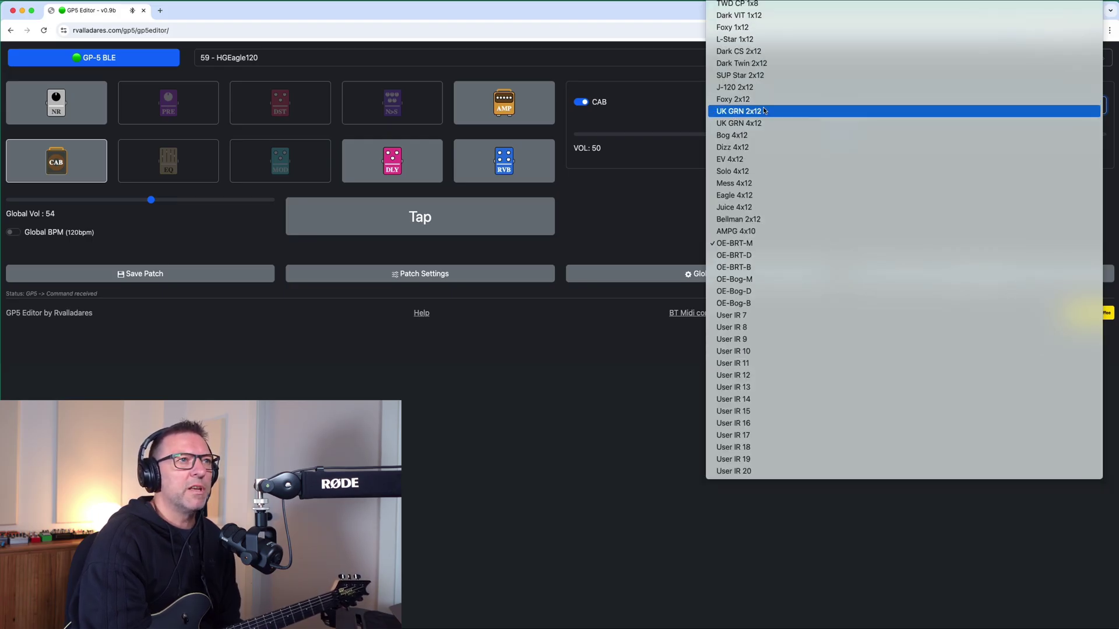
left_click(767, 31)
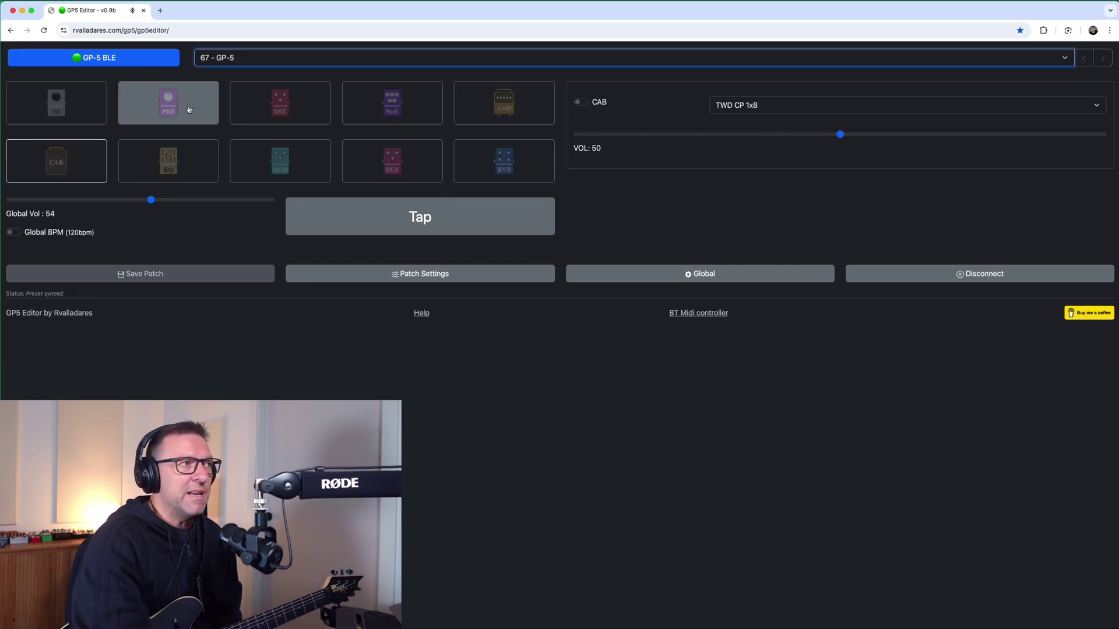
Step: Check which noise reduction models are available for the NR block
left_click(77, 107)
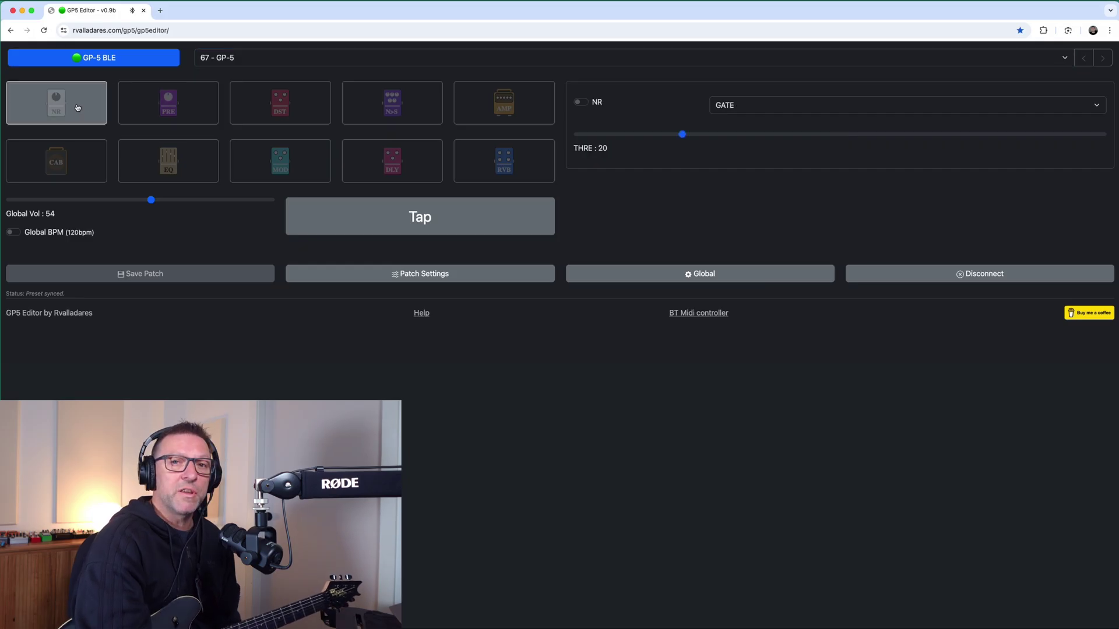
left_click(785, 106)
left_click(785, 105)
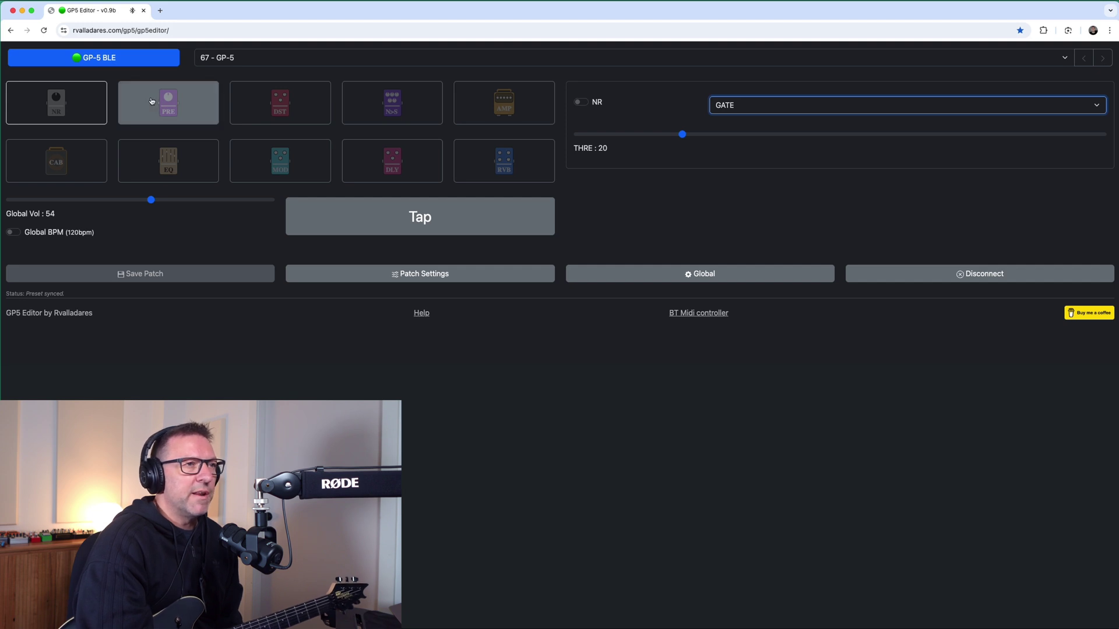
Step: Set the PRE block to the Crier model and turn the block on
left_click(161, 113)
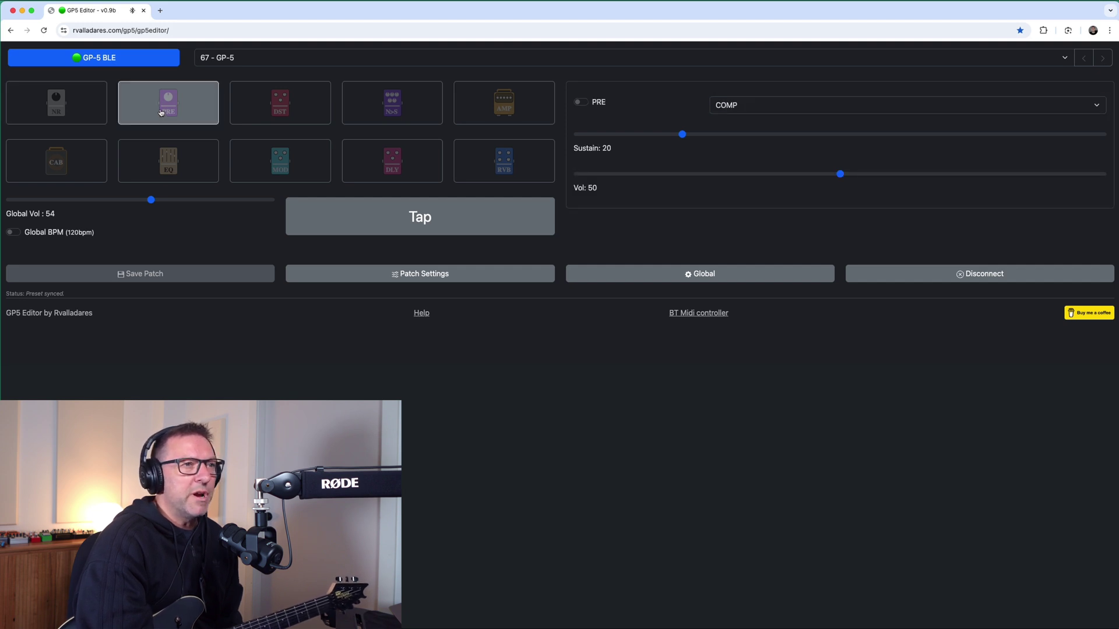
left_click(779, 108)
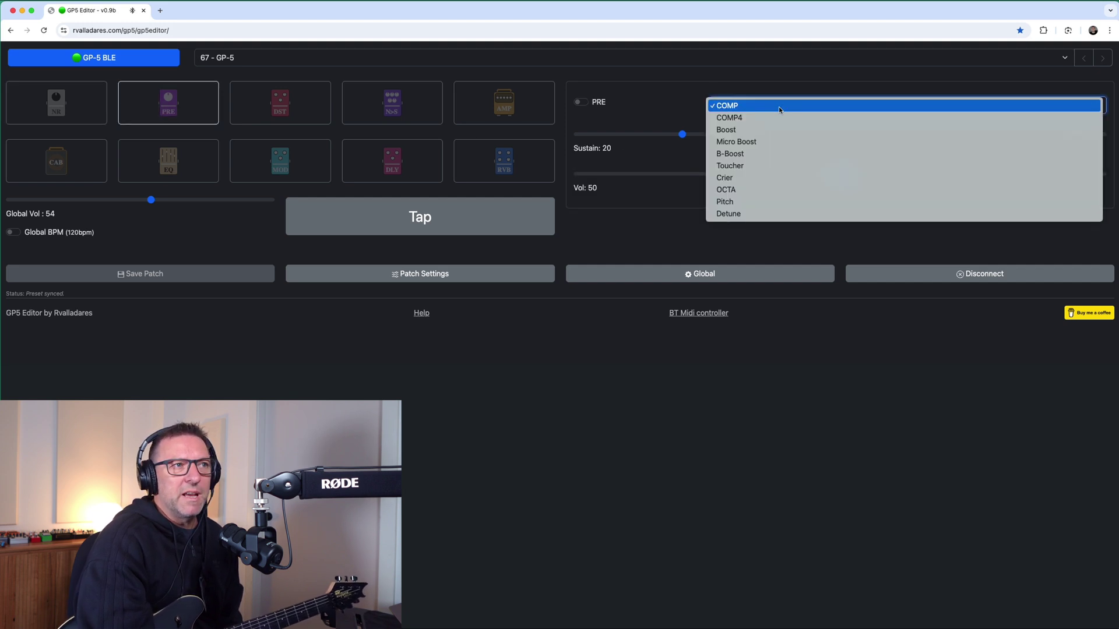
left_click(755, 182)
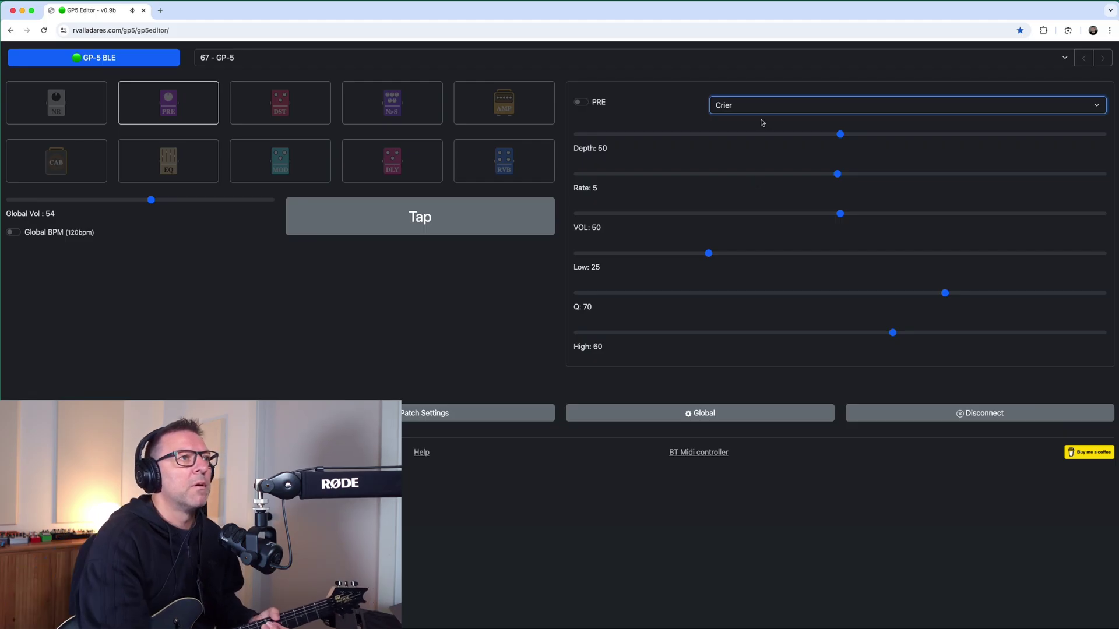
left_click(580, 103)
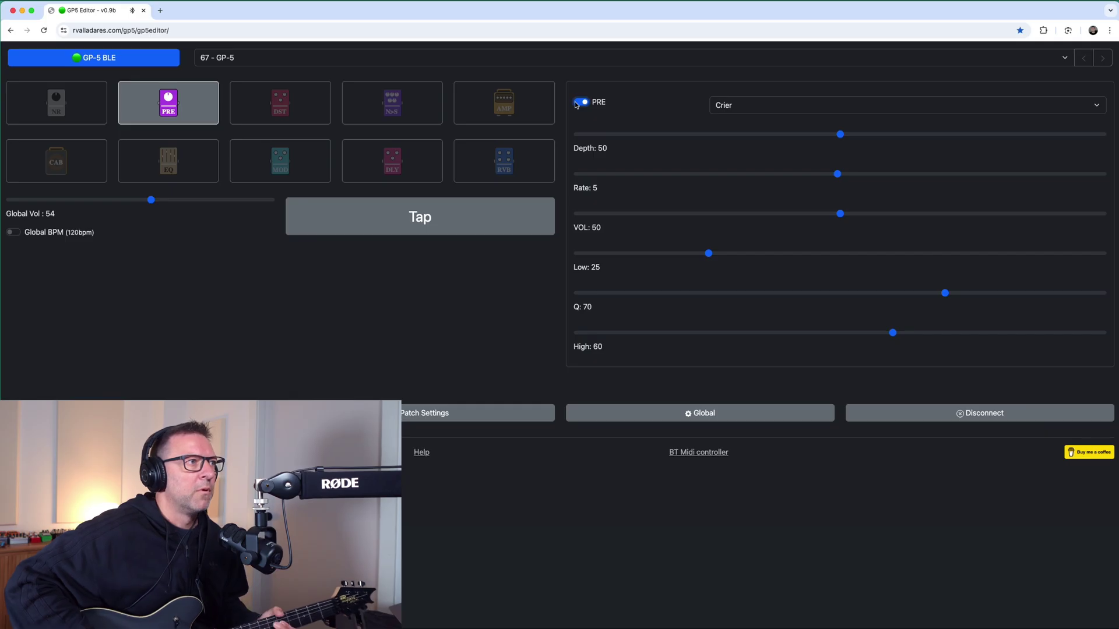
Step: Set the DST block to the Plustortion model and toggle the block on and off, leaving it off
left_click(816, 107)
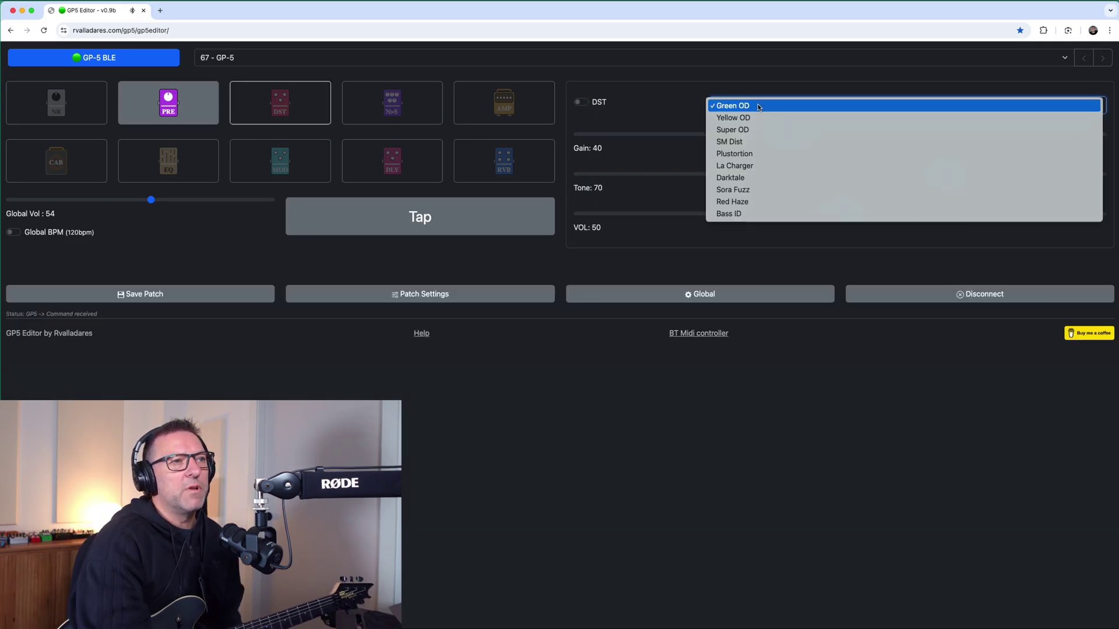
left_click(761, 154)
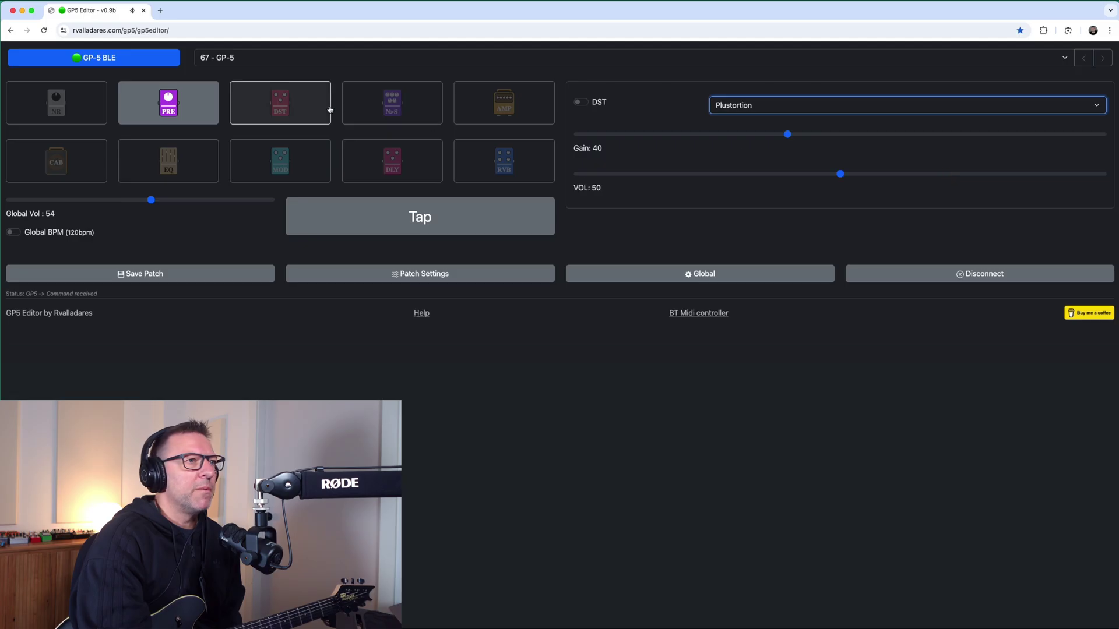
left_click(580, 103)
left_click(581, 104)
left_click(581, 104)
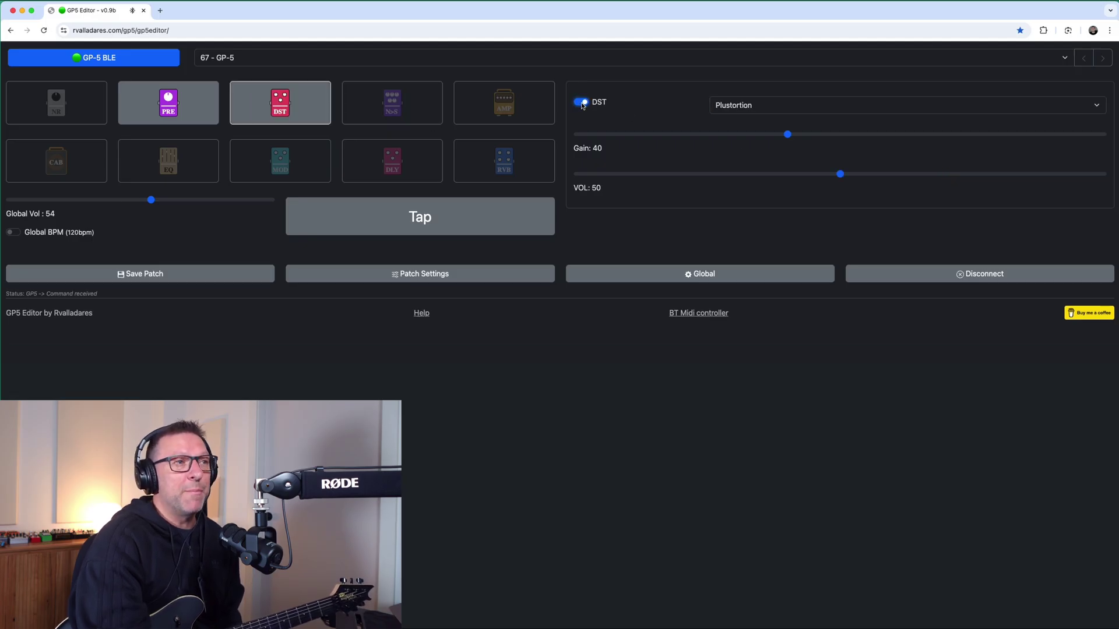
left_click(581, 104)
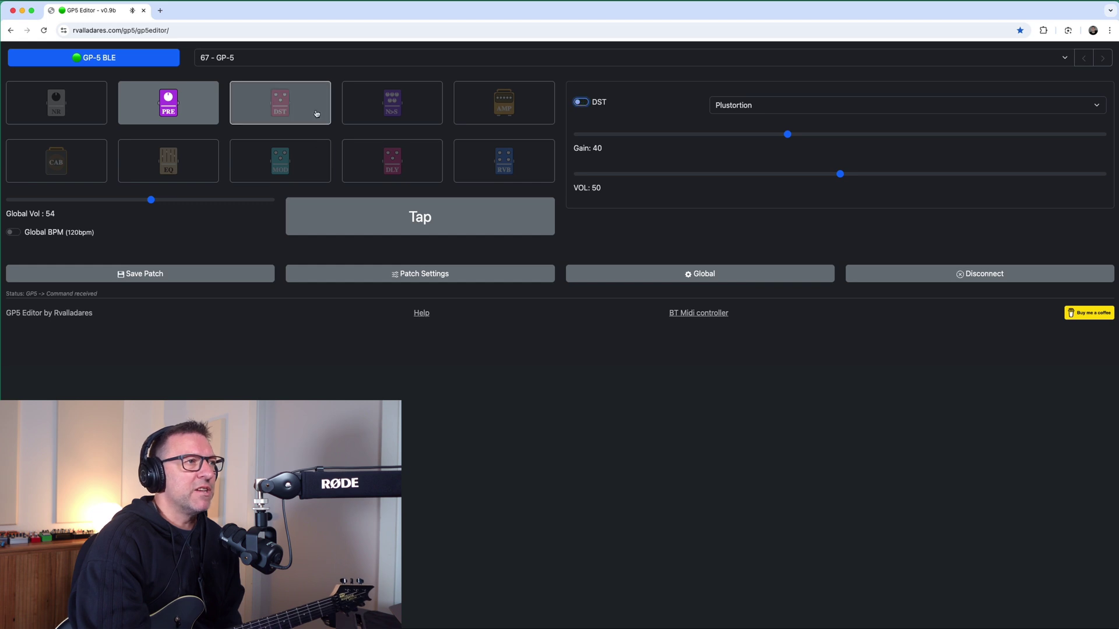
Step: Set the AMP block to the L-Star CL model and turn the block on
left_click(504, 104)
left_click(764, 108)
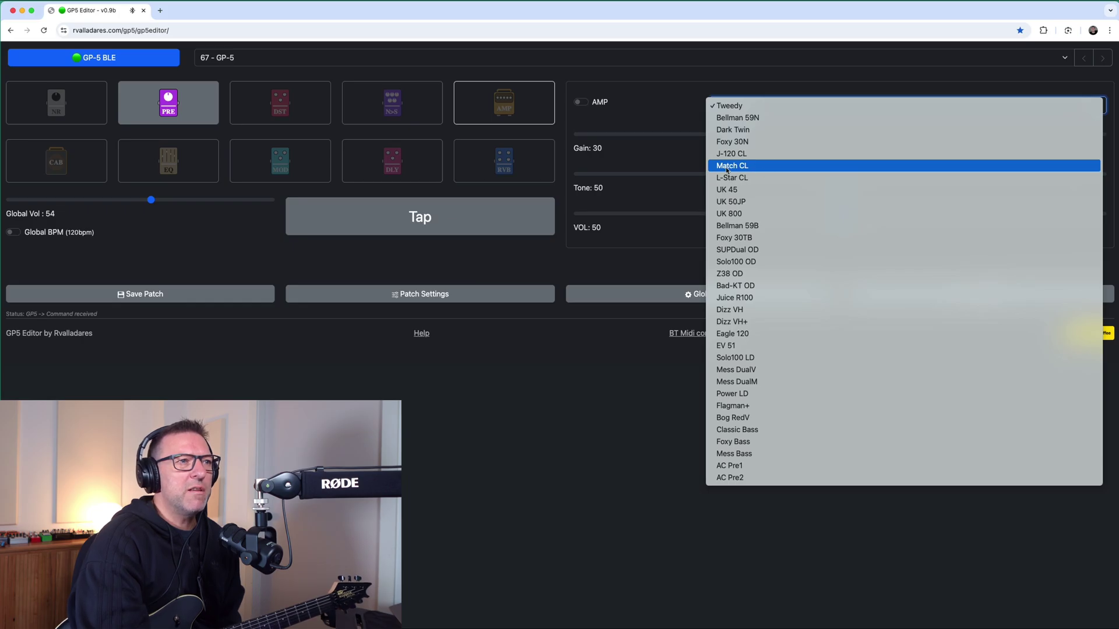
left_click(752, 178)
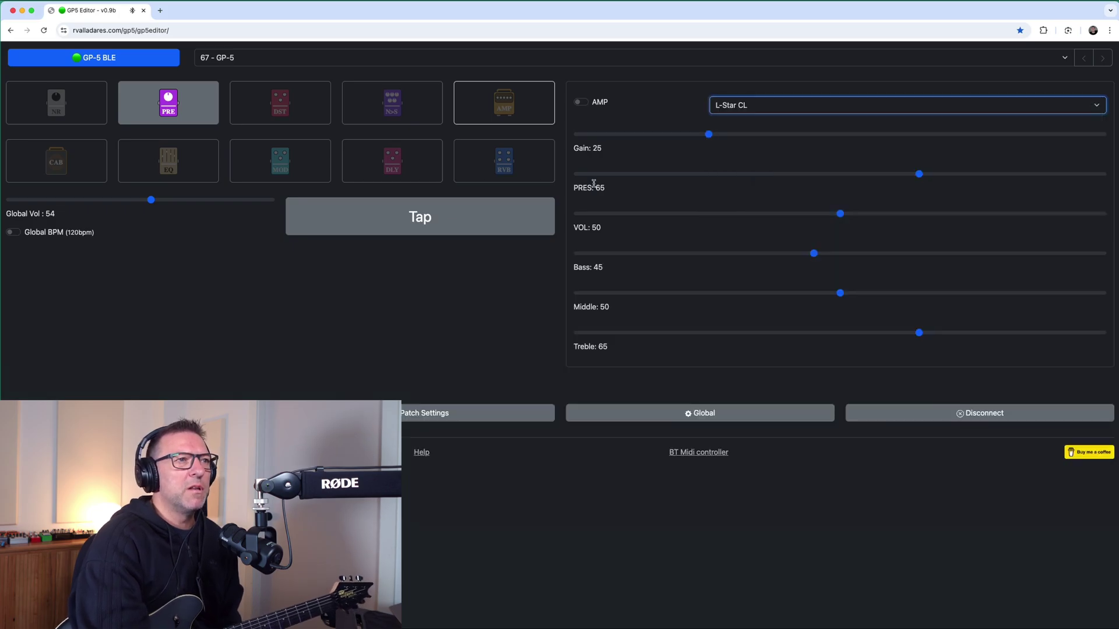
left_click(581, 103)
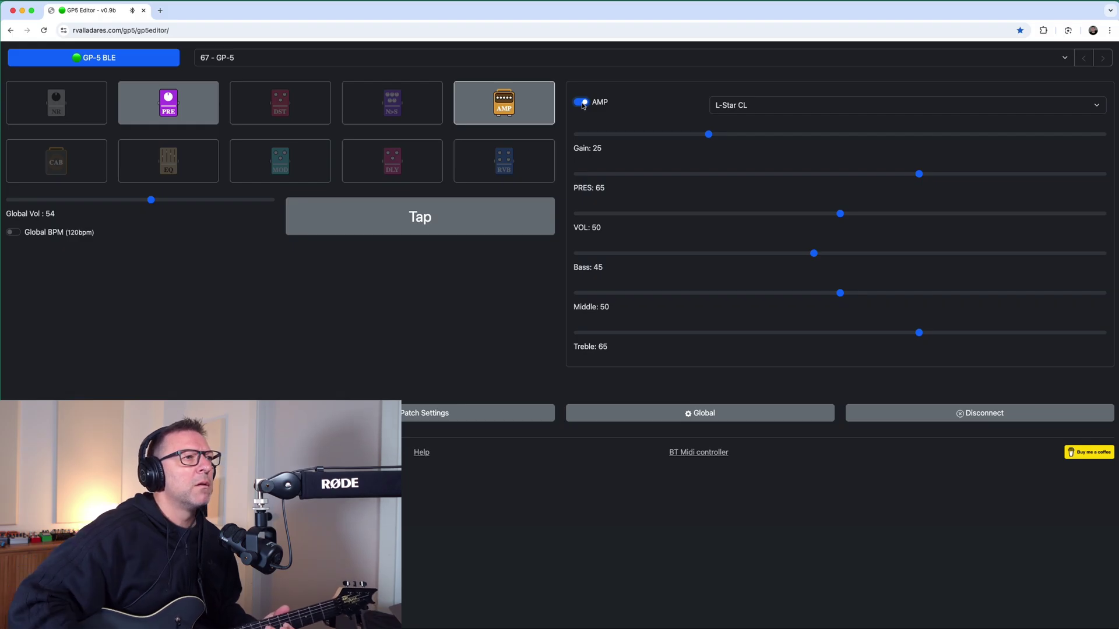
Step: Turn off the PRE block and return to the AMP block's settings
left_click(168, 102)
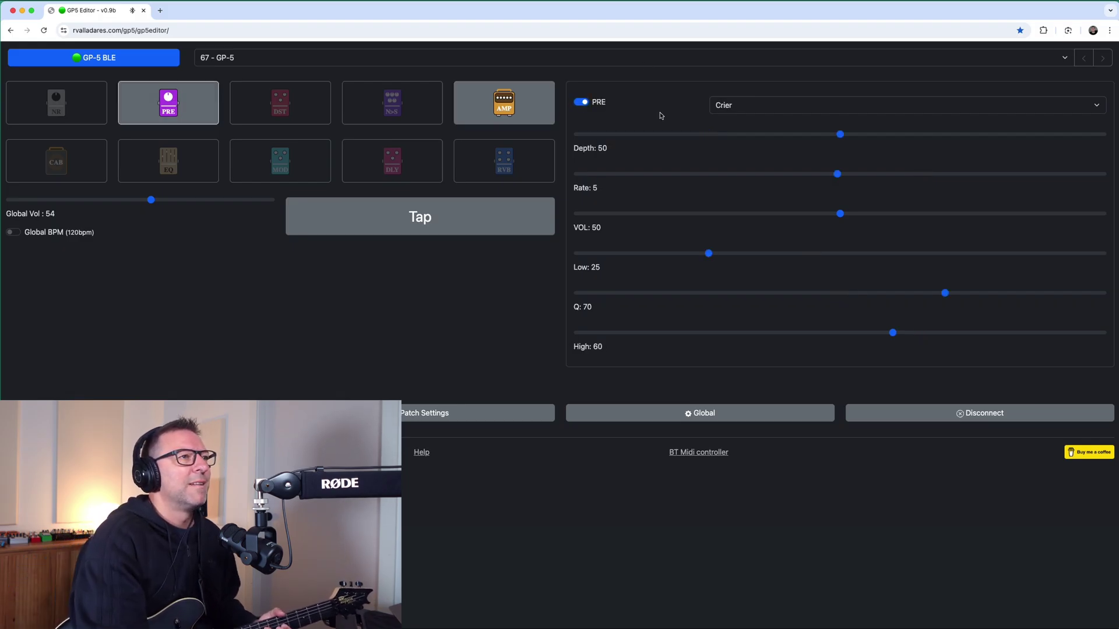
left_click(582, 103)
left_click(518, 107)
Step: Set the CAB block to the L-Star 1x12 cabinet and turn the block on
left_click(95, 166)
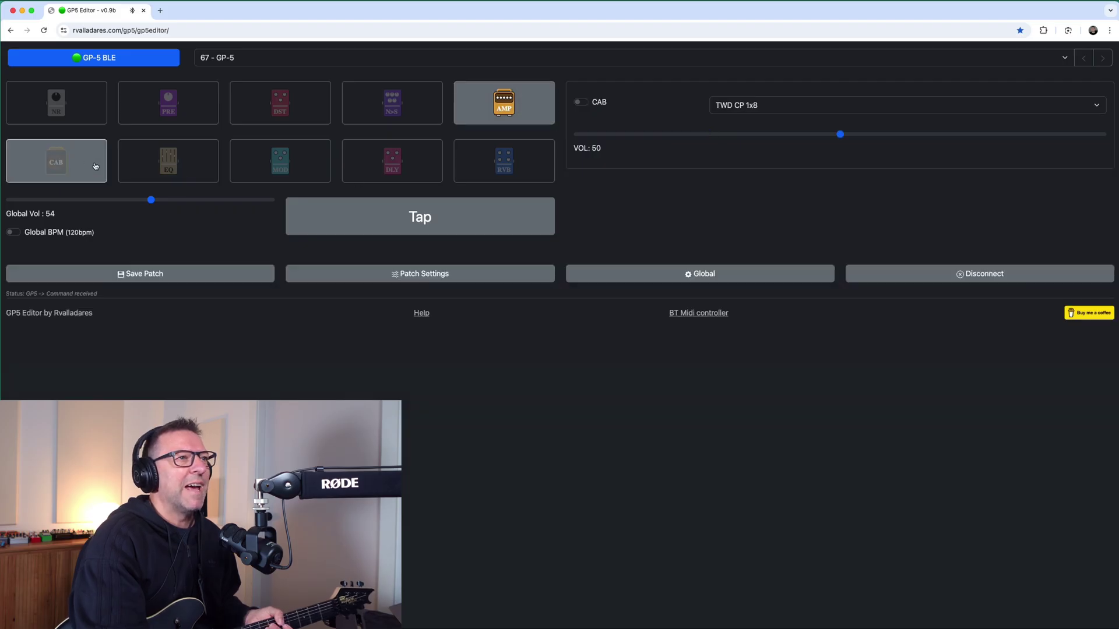
left_click(763, 108)
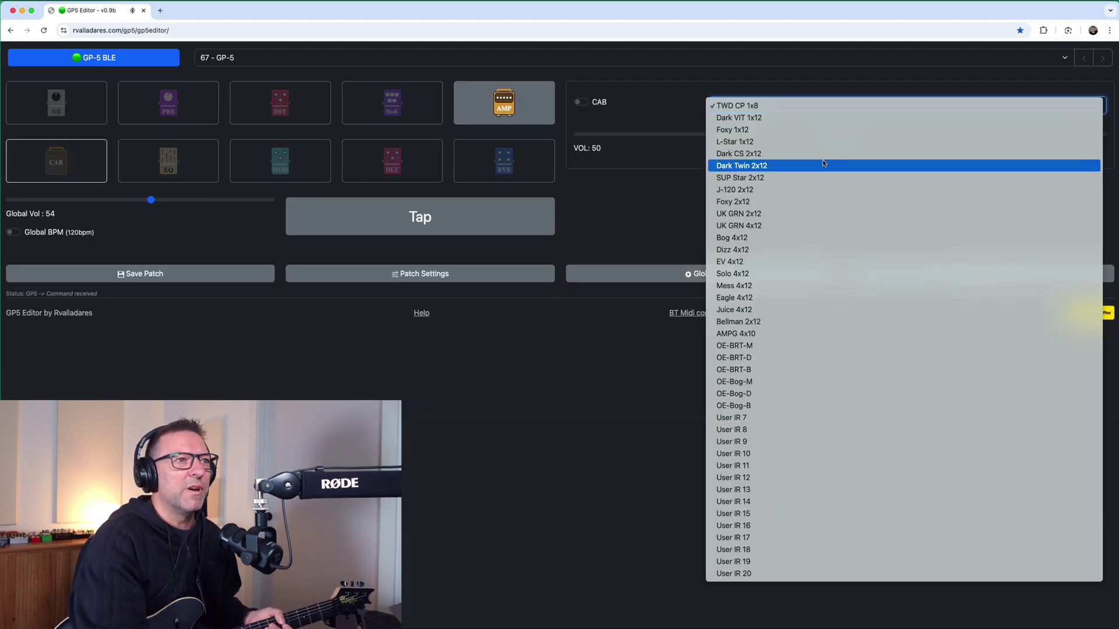
left_click(816, 141)
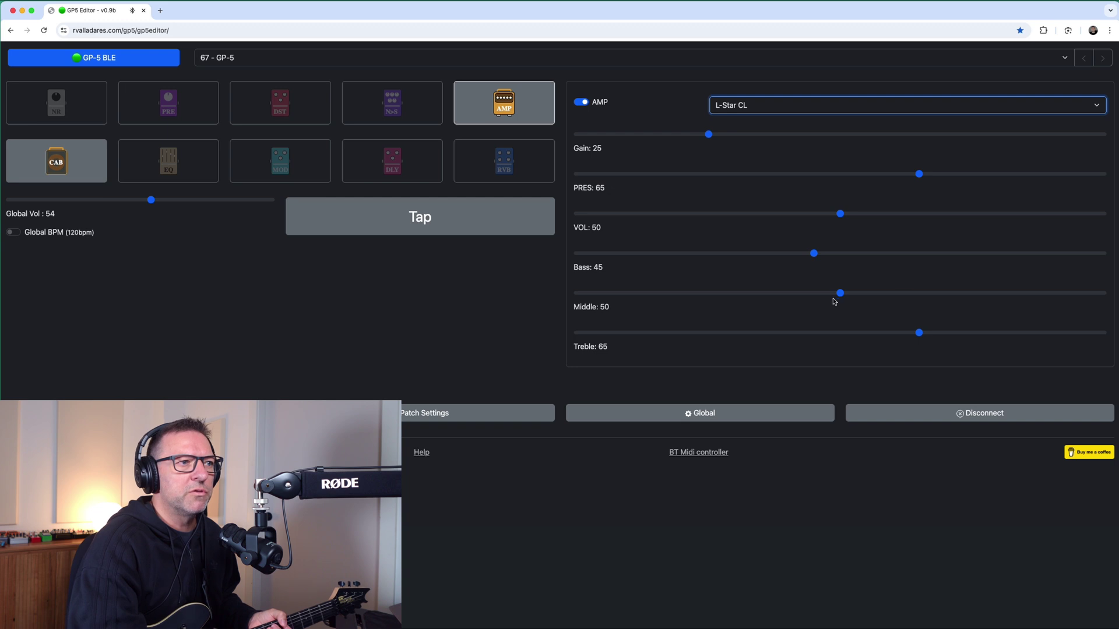
Step: Set the L-Star CL amp's Treble to 72 and its presence (PRES) to 70
left_click_drag(919, 335, 956, 338)
left_click_drag(919, 174, 944, 175)
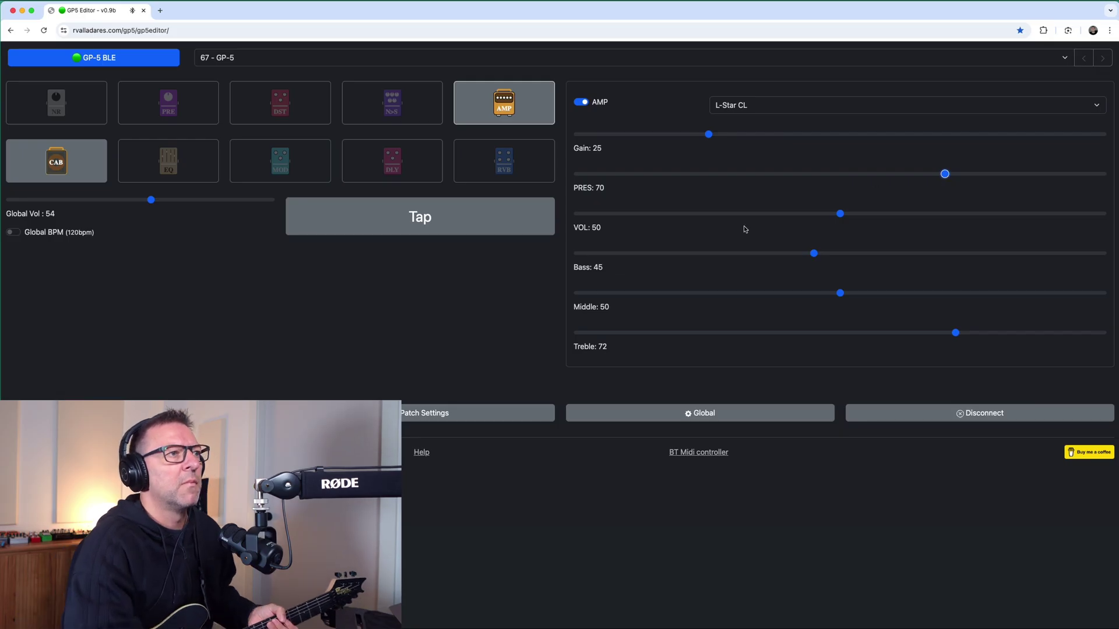
Step: Set the CAB block's cabinet model to Dark CS 2x12
left_click(83, 154)
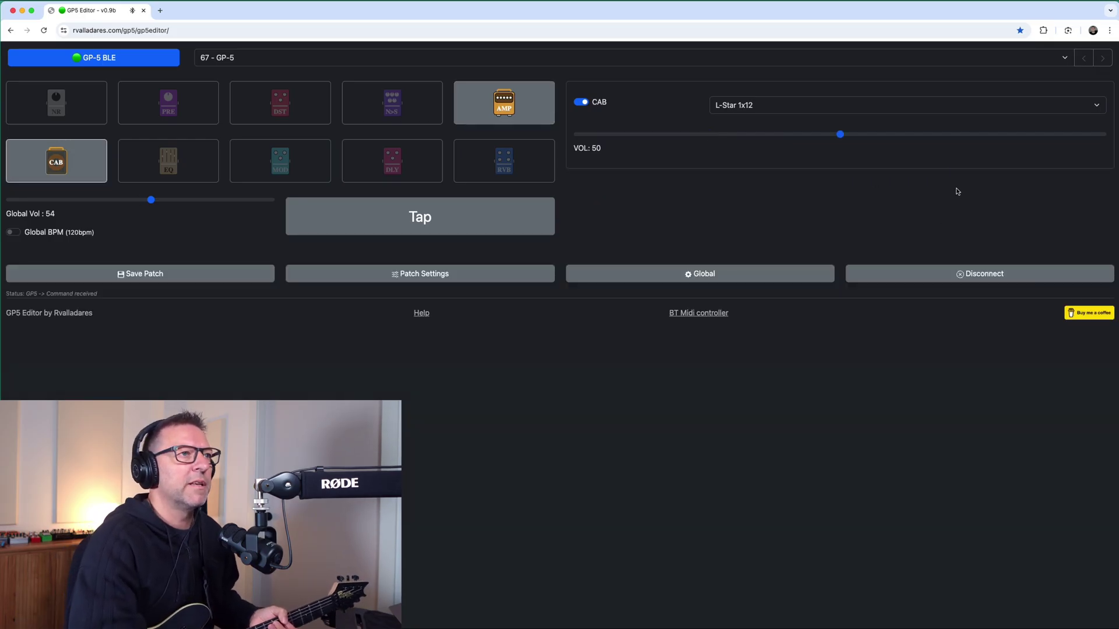
left_click(829, 114)
left_click(800, 131)
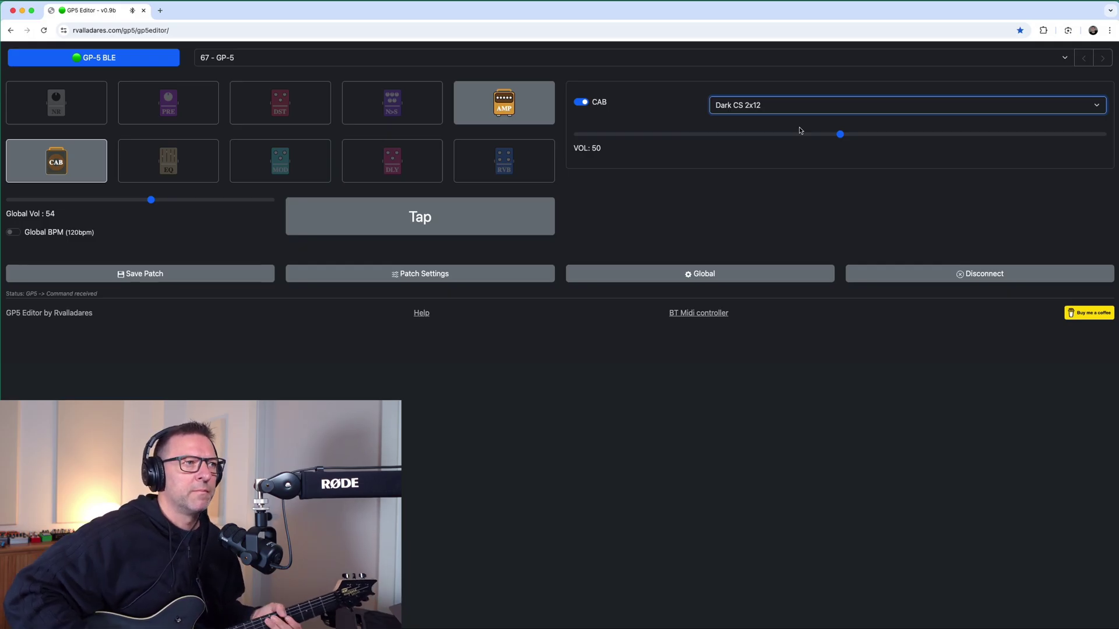
Step: Turn on the PRE block with the Crier effect at Depth 47, Rate 3.2 and VOL 100, trying a Rate of 0.8 on the way
left_click(183, 113)
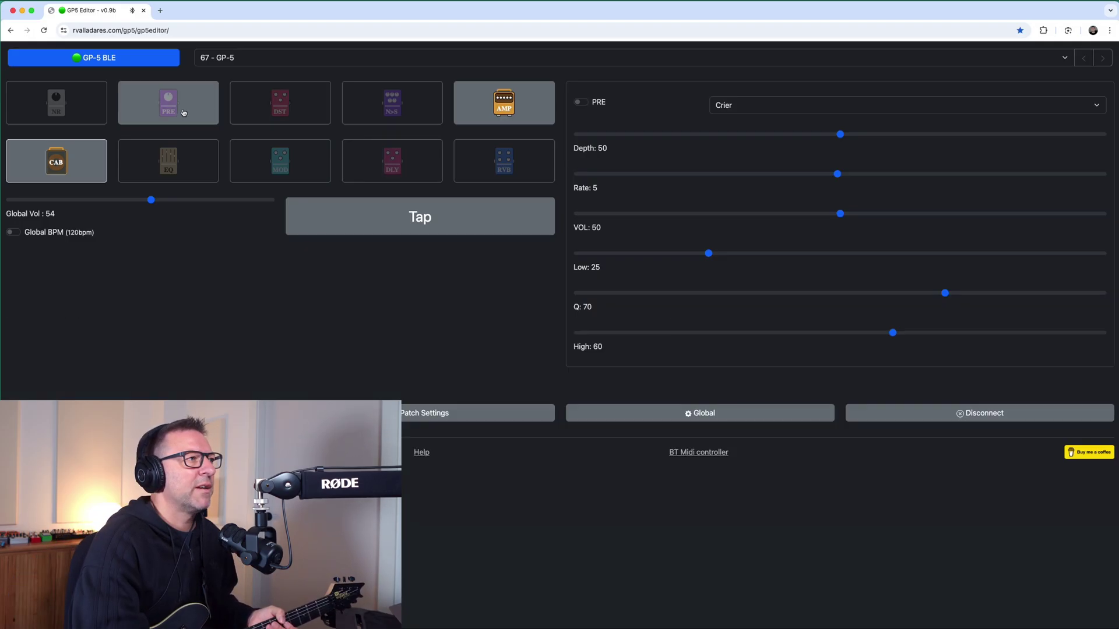
left_click(580, 102)
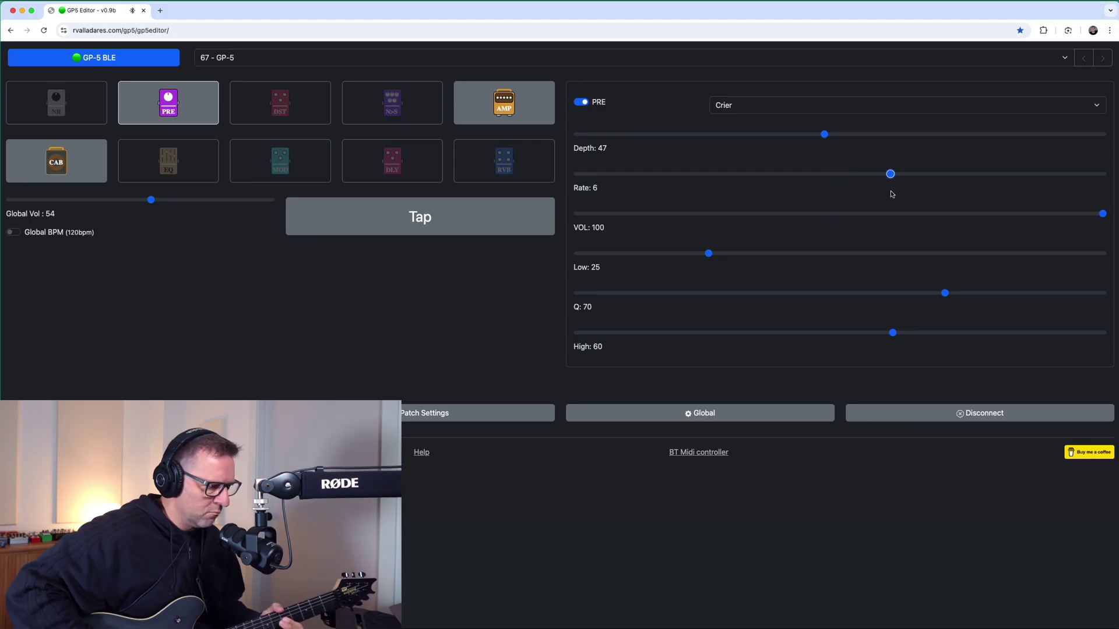
left_click_drag(887, 174, 613, 188)
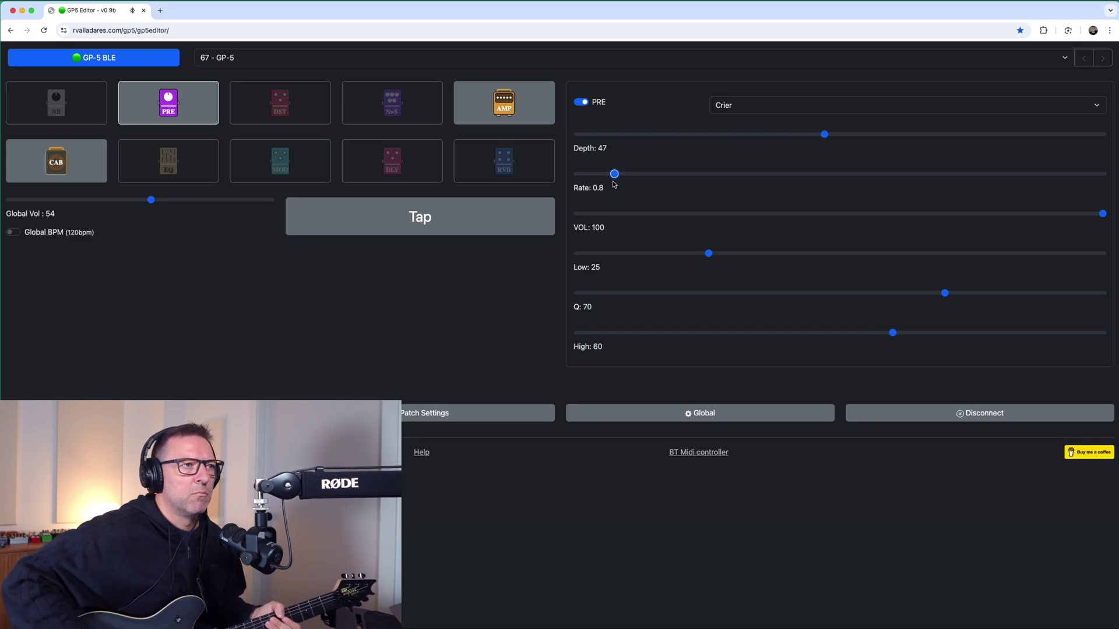
left_click_drag(614, 175, 739, 192)
Step: Switch the PRE block's effect model to Toucher
left_click(811, 105)
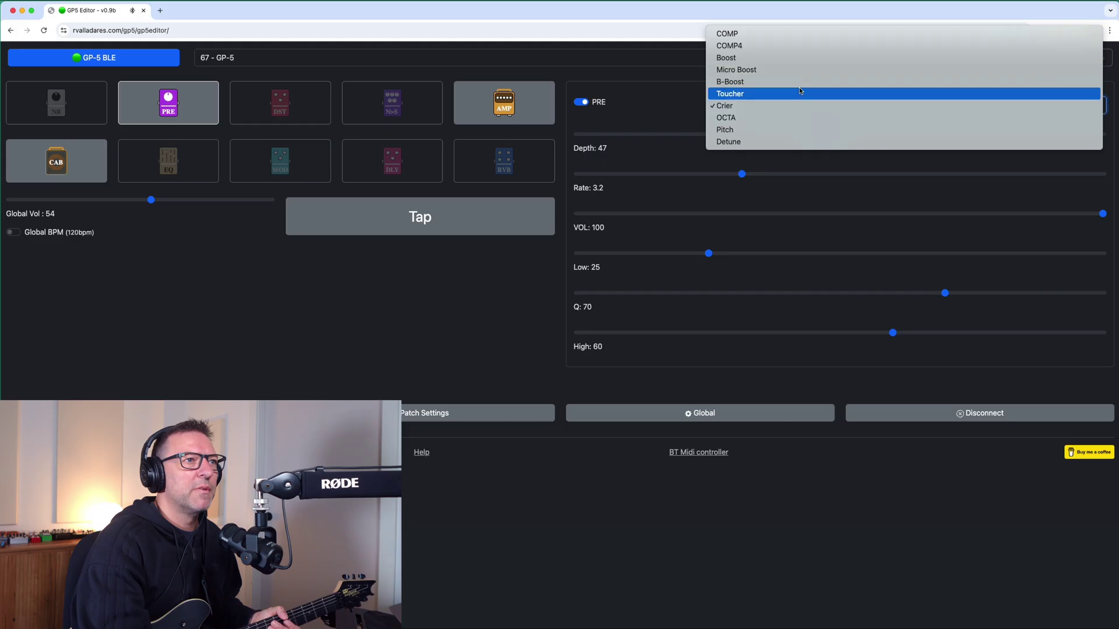
left_click(801, 93)
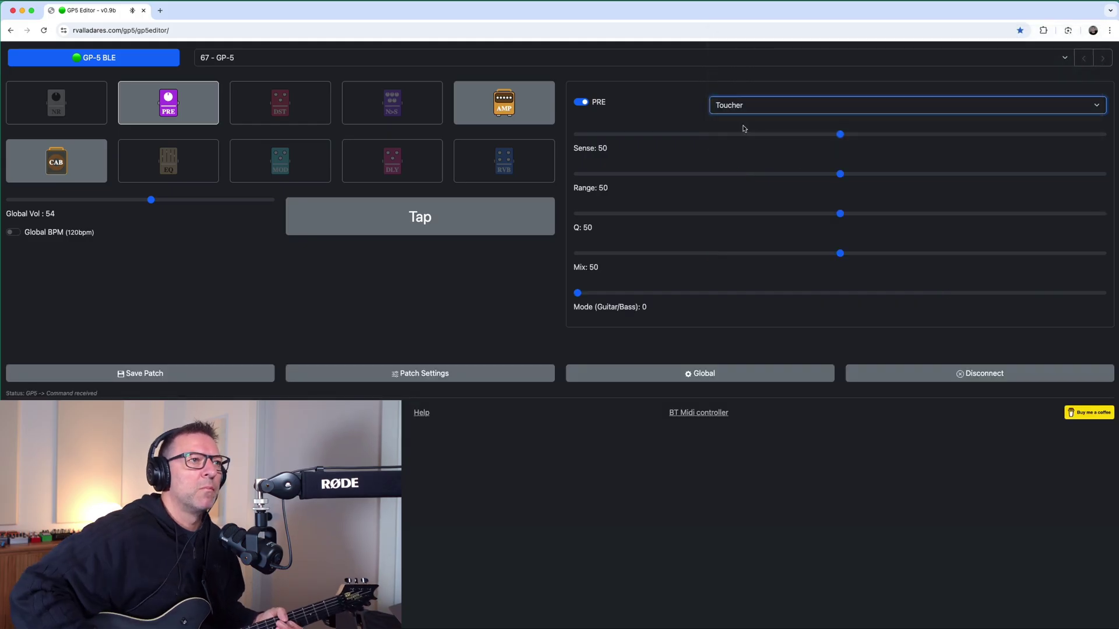
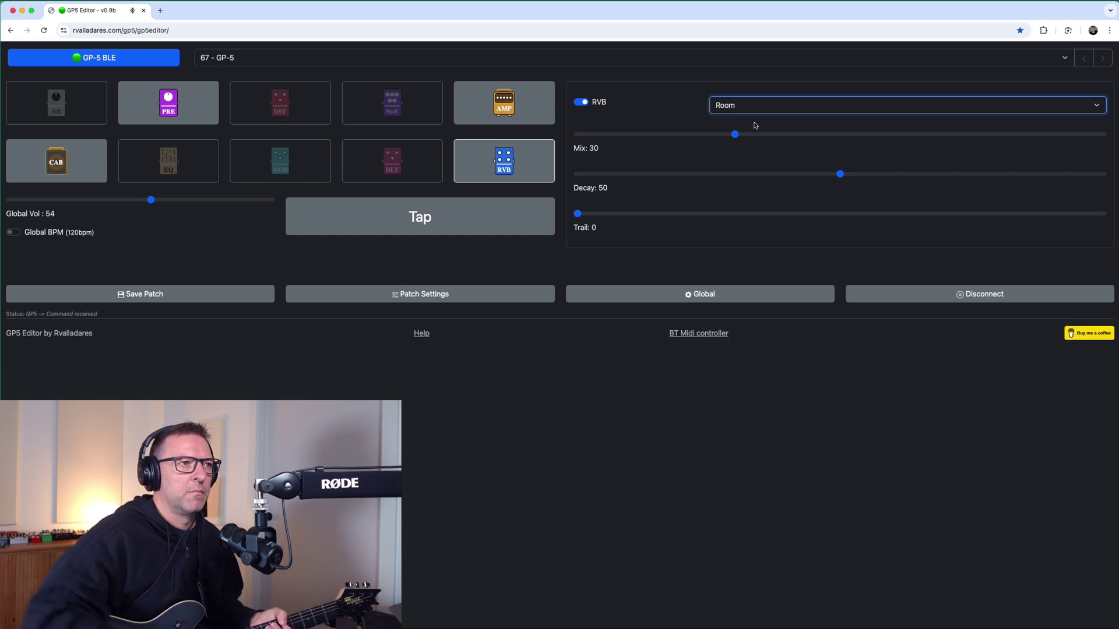
Step: Set the Room reverb's Decay to 65 and its Mix to 24
left_click(984, 175)
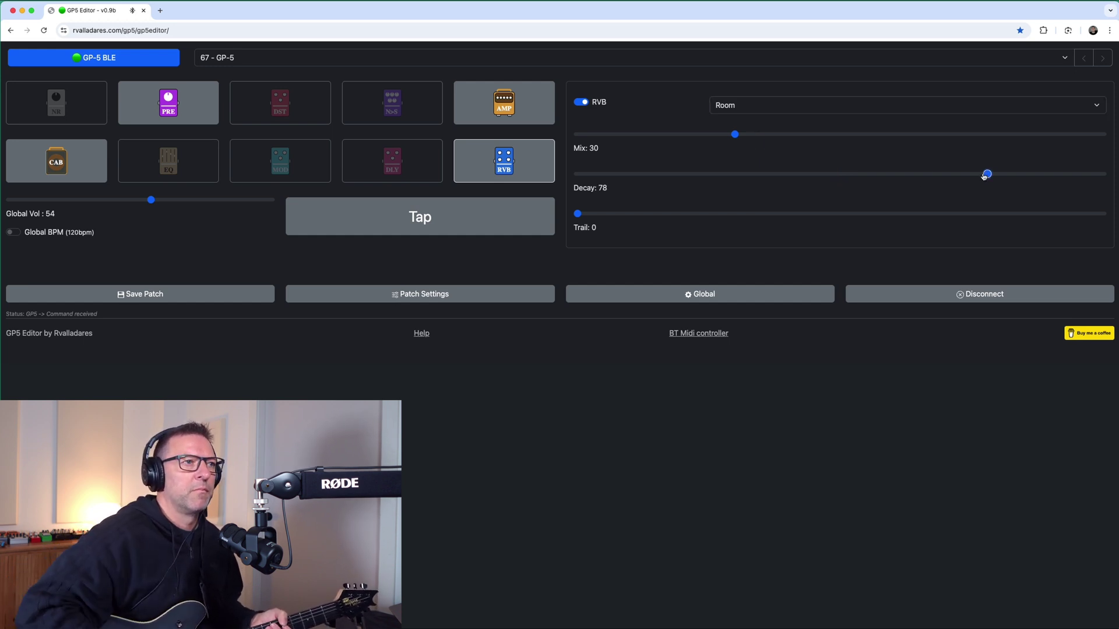
left_click(921, 174)
left_click_drag(734, 135, 672, 135)
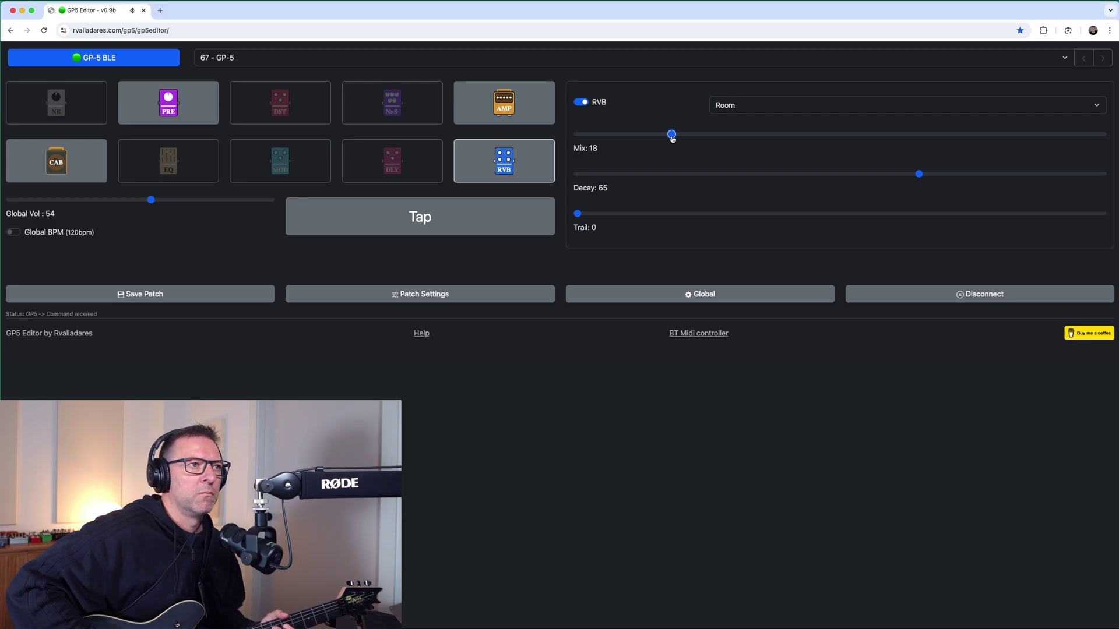
left_click_drag(672, 135, 703, 134)
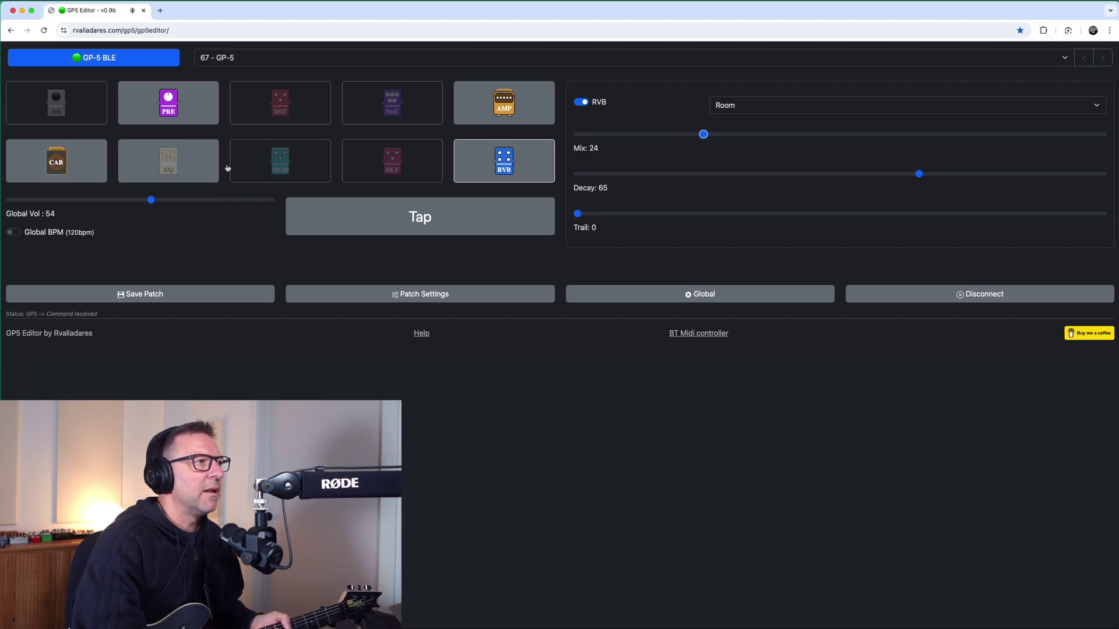
Step: Turn on the MOD block with the N-Jet model at Depth 85, Rate 0.7, P.Delay 68 and F.Back 52
left_click(293, 160)
left_click(777, 108)
left_click(802, 138)
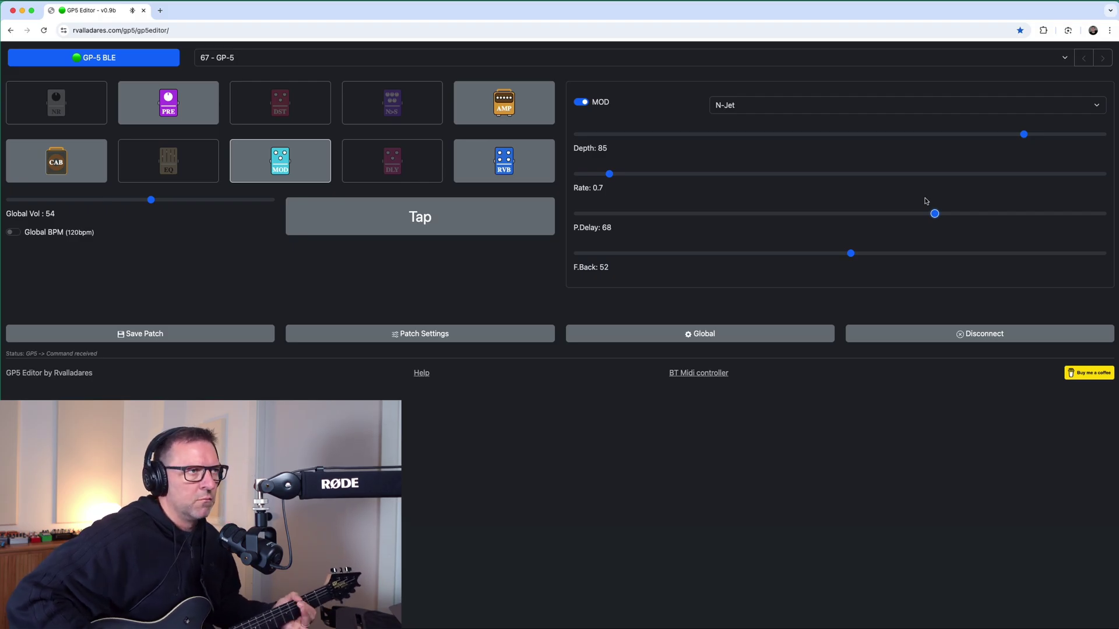
Step: Turn on the DST block with the Plustortion model
left_click(300, 114)
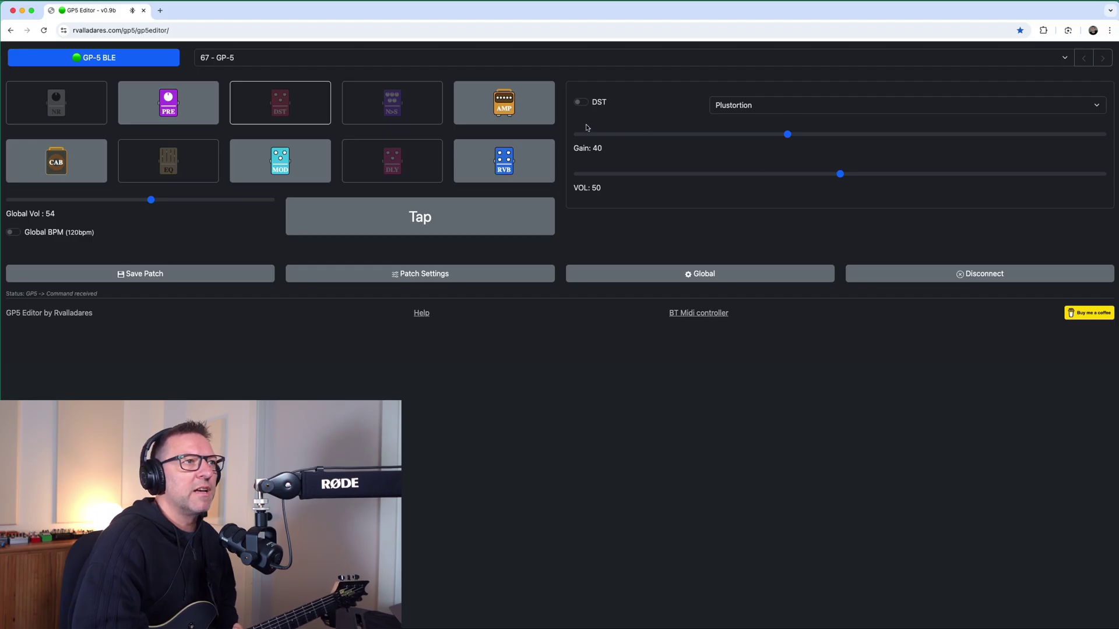
left_click(581, 102)
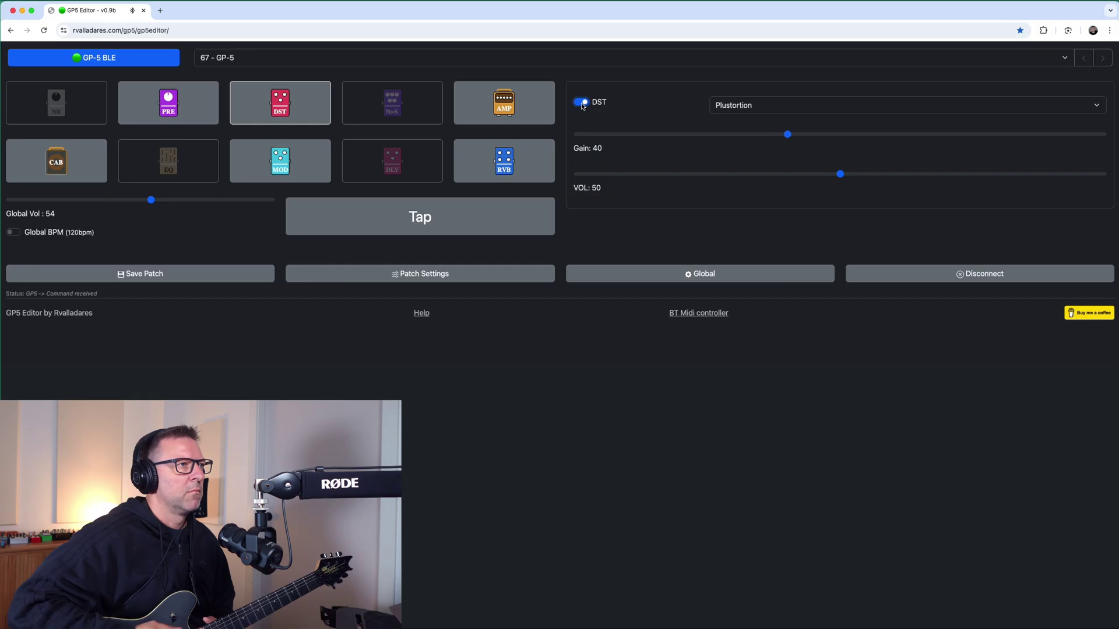
Step: Turn on the EQ block with Guitar EQ 1, setting 125 Hz to -21 and 800 Hz to 14
left_click(786, 110)
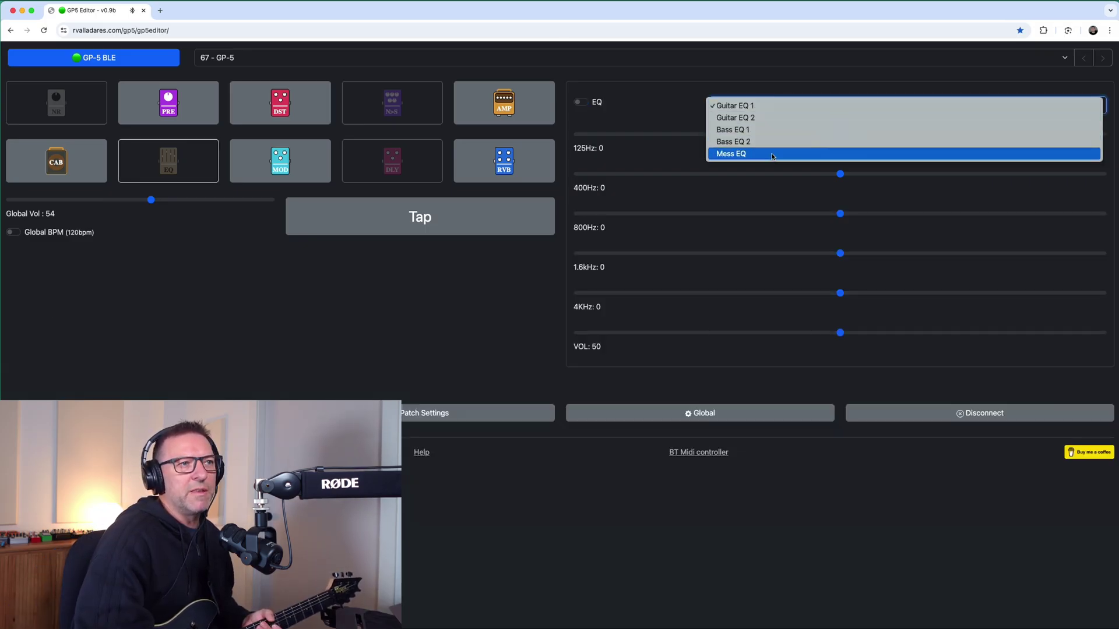
left_click(738, 153)
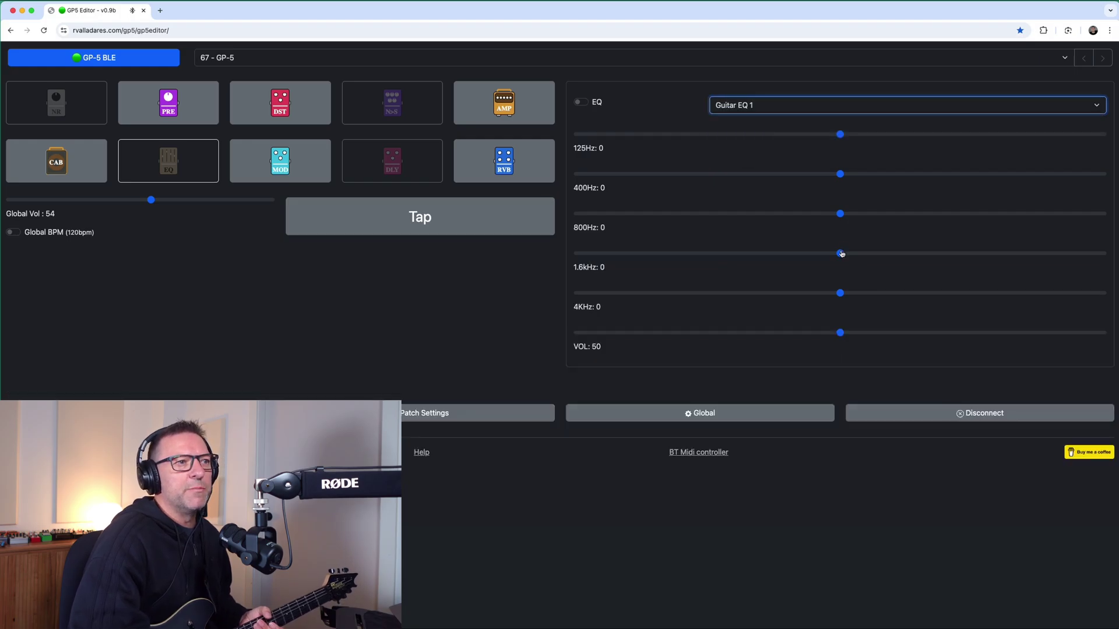
left_click_drag(839, 129, 728, 137)
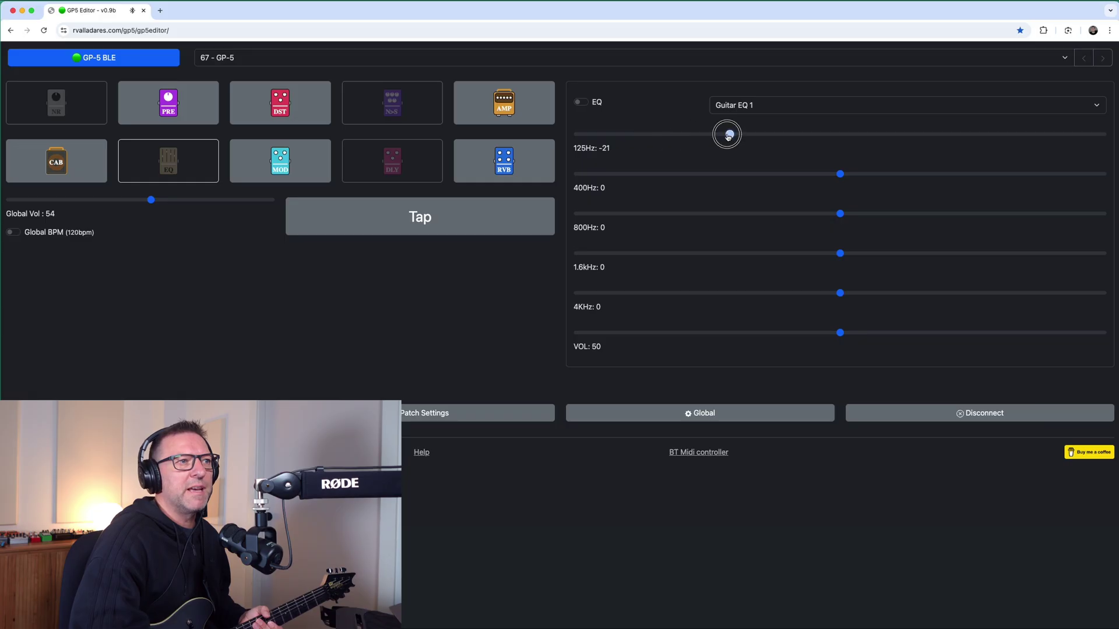
left_click_drag(840, 213, 913, 213)
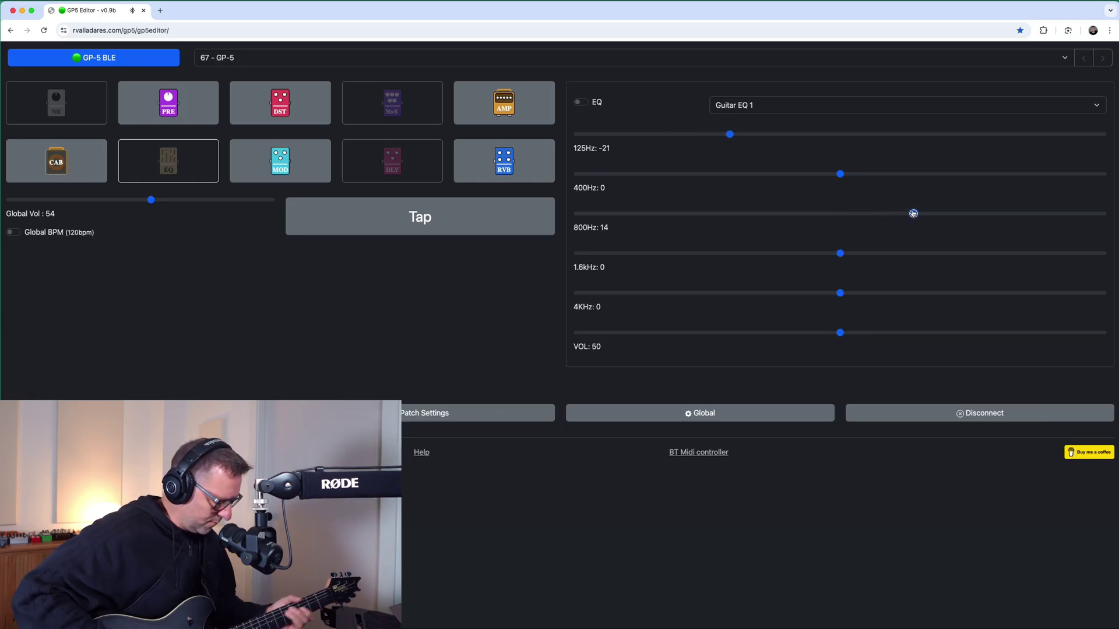
left_click(586, 103)
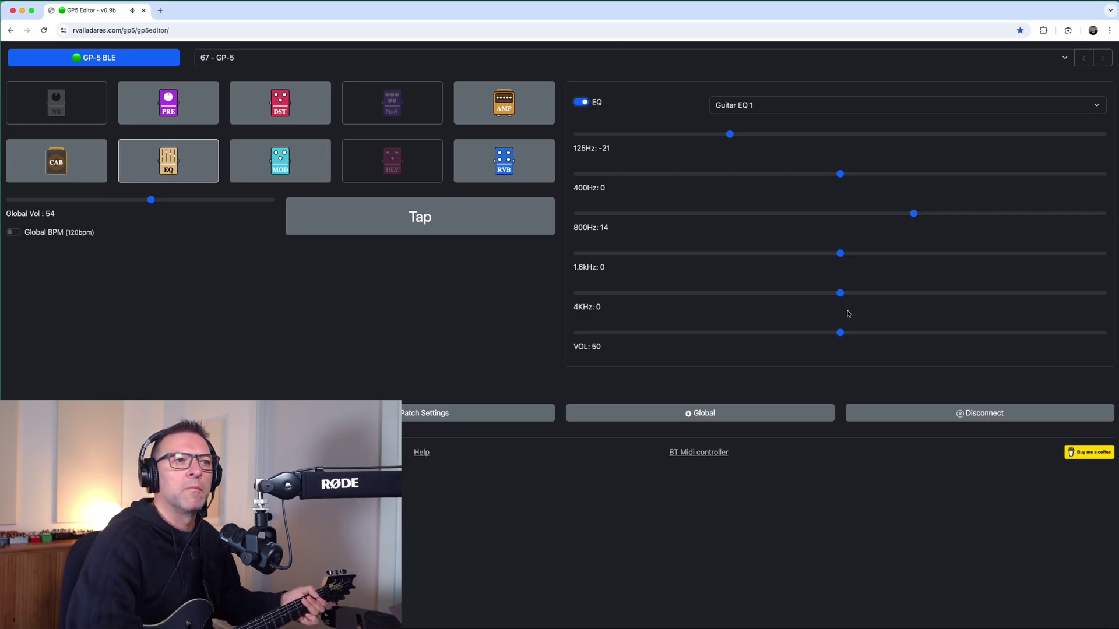
Step: Set the EQ's 4 kHz band to -12 and 1.6 kHz to 7, and compare the sound with the block off and on
left_click_drag(841, 296, 776, 294)
left_click_drag(841, 254, 878, 254)
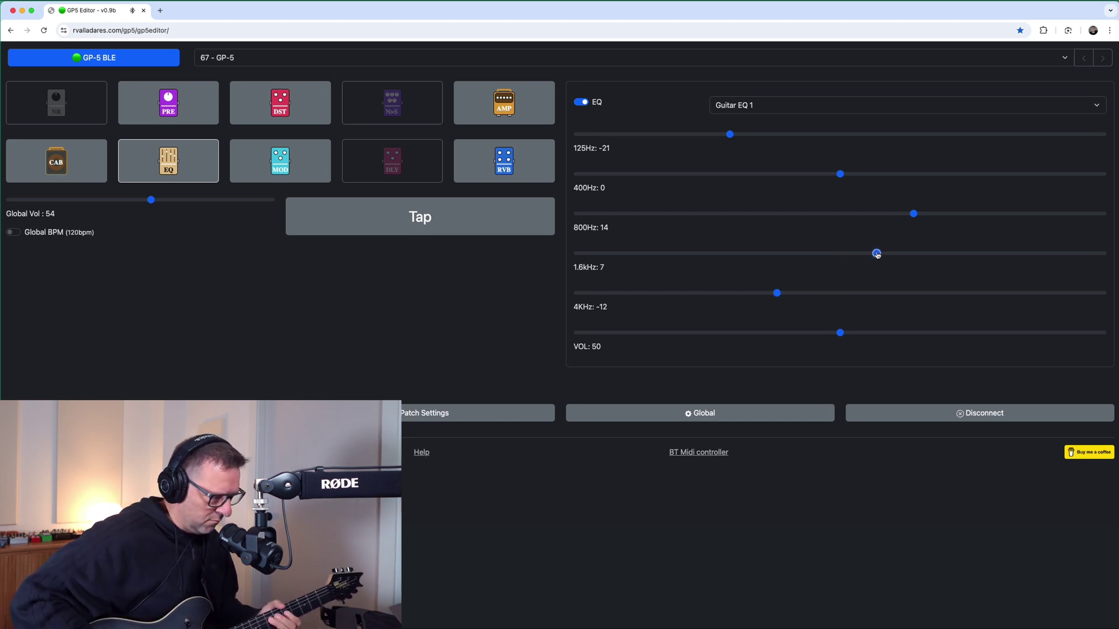
left_click(581, 103)
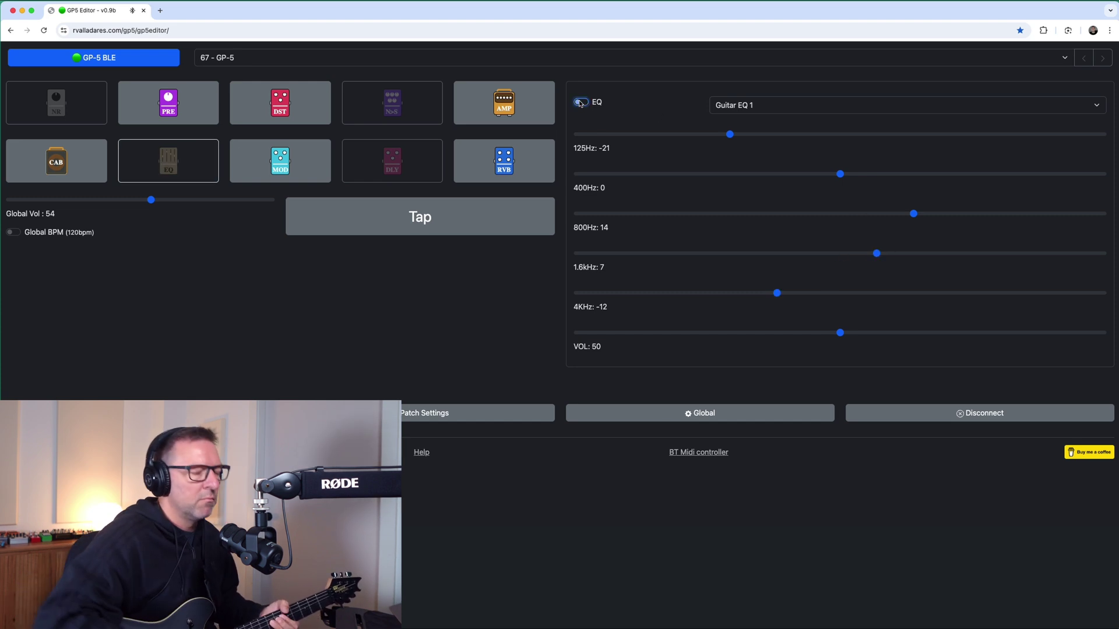
left_click(581, 102)
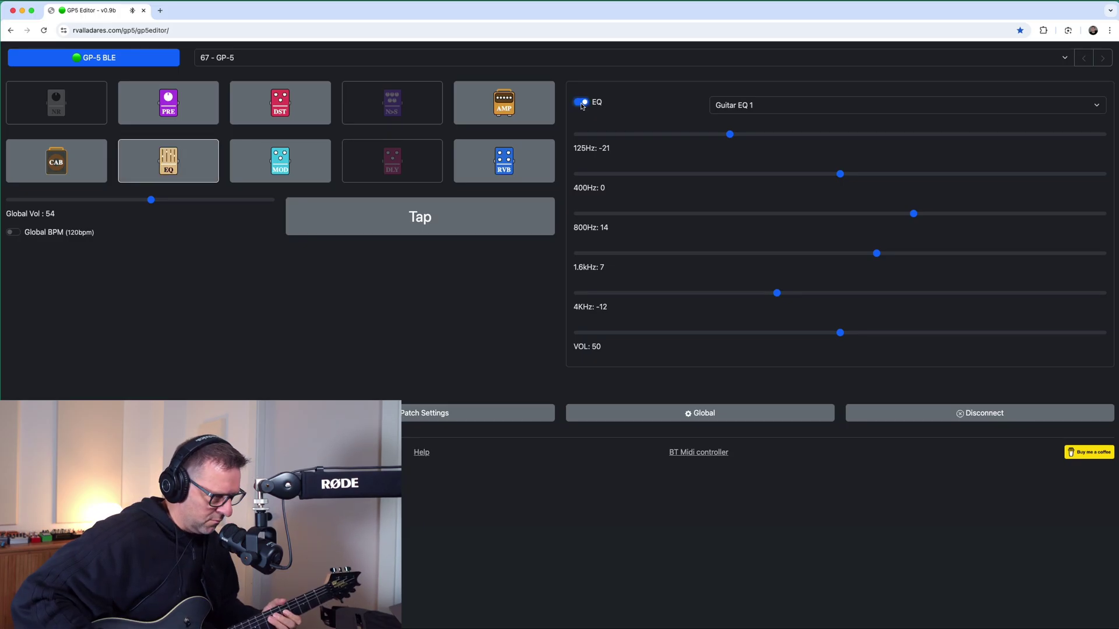
Step: Turn on the DLY block with Ring Echo at Mix 20, R-Mix 58, Freq 77 and Tone 93
left_click(412, 169)
left_click(581, 103)
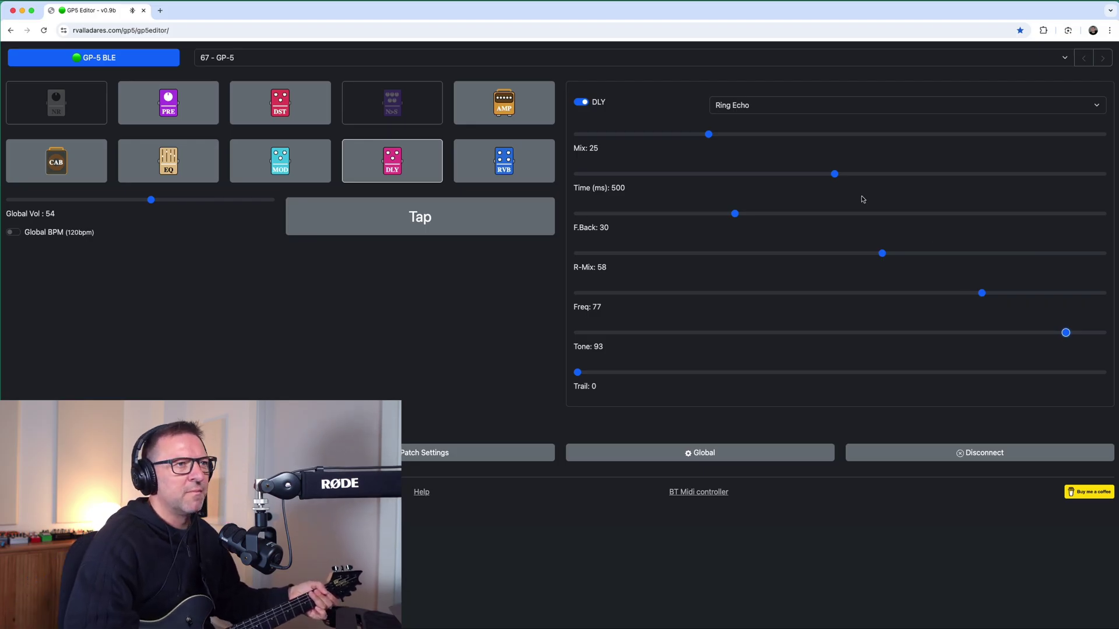
left_click(682, 135)
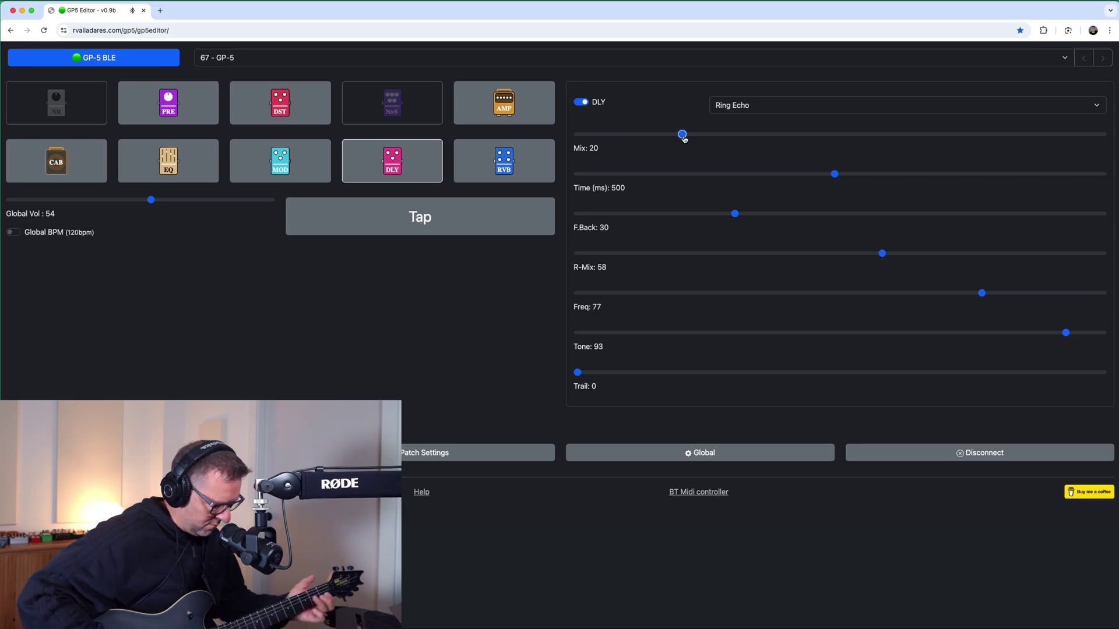
Step: Set the N>S block to the Force OCD model and turn the block on
left_click(378, 120)
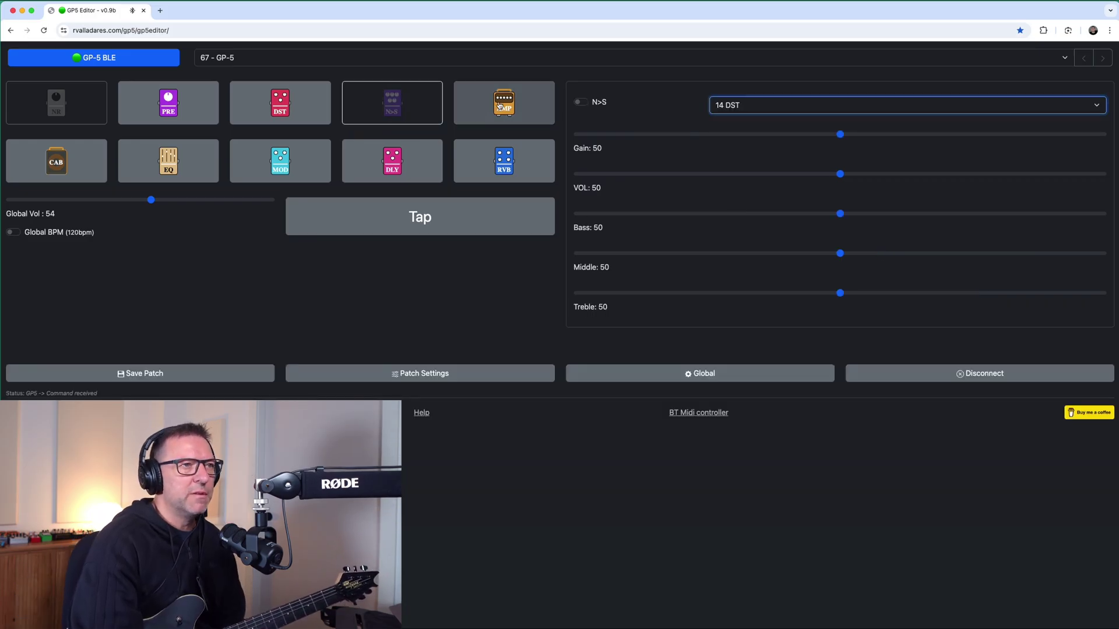
left_click(499, 105)
left_click(357, 111)
left_click(775, 106)
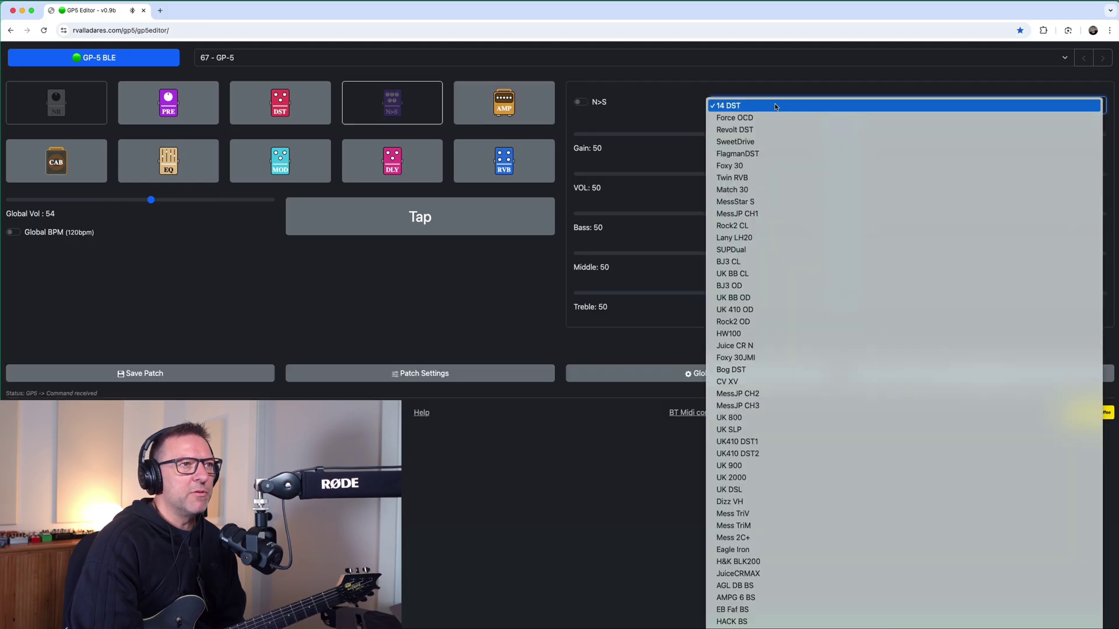
left_click(769, 118)
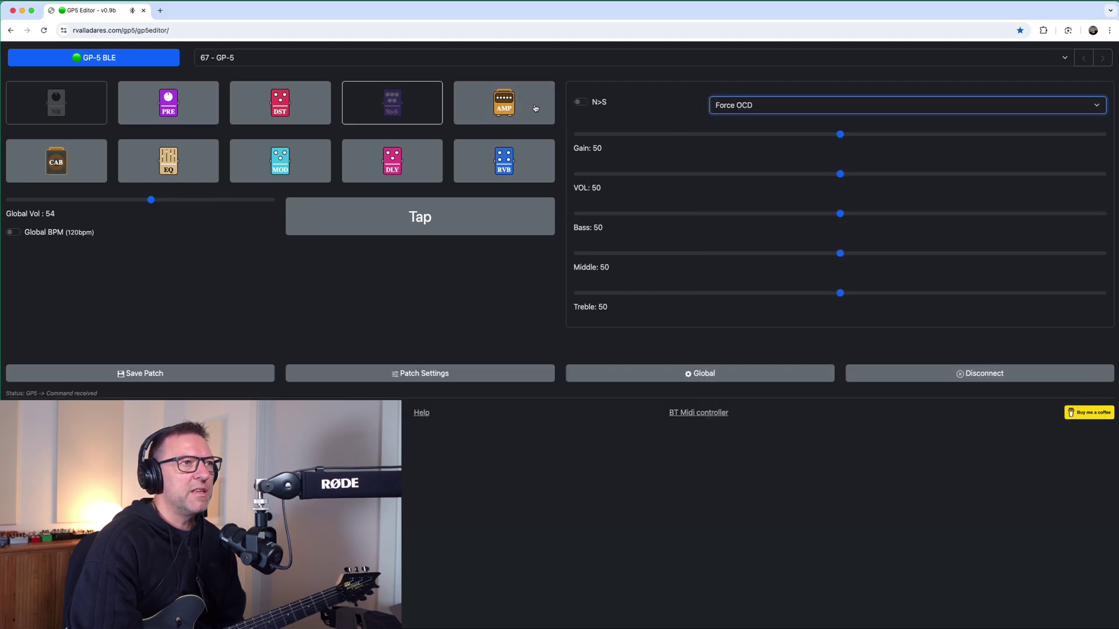
left_click(580, 102)
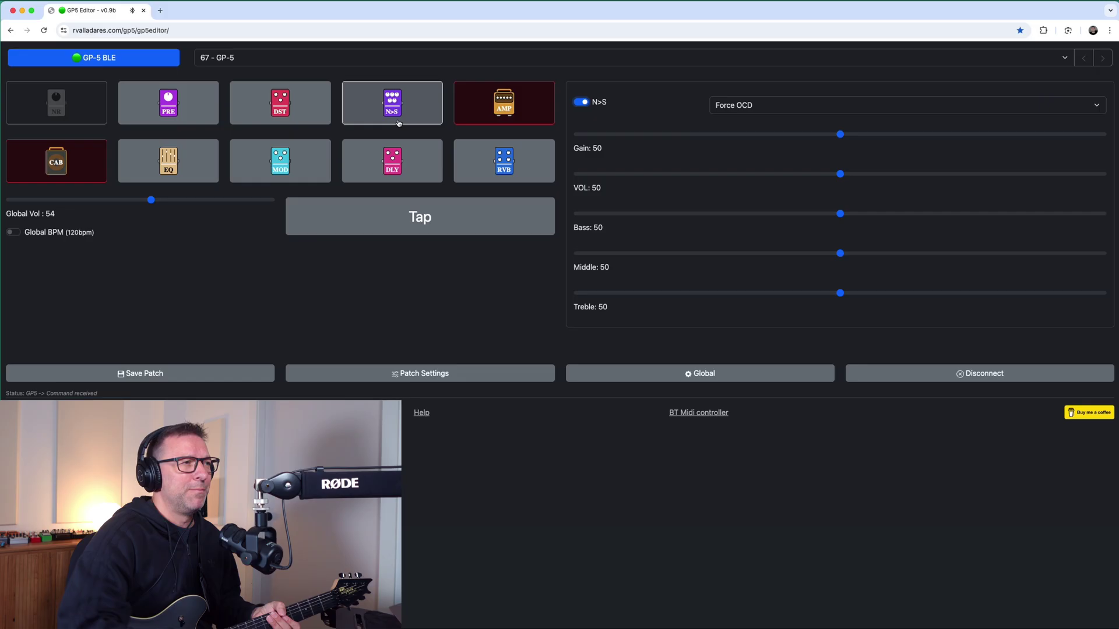
Step: Try the Mess TriM model in the N>S block, and switch it to Mess 2C+
left_click(766, 105)
left_click(767, 87)
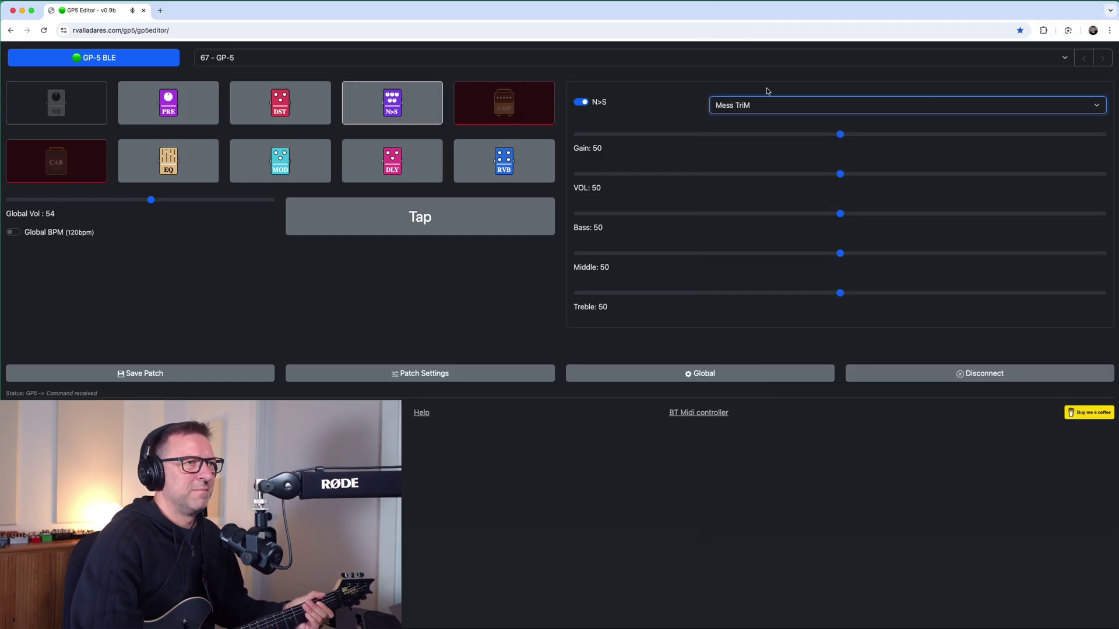
left_click(747, 105)
left_click(749, 117)
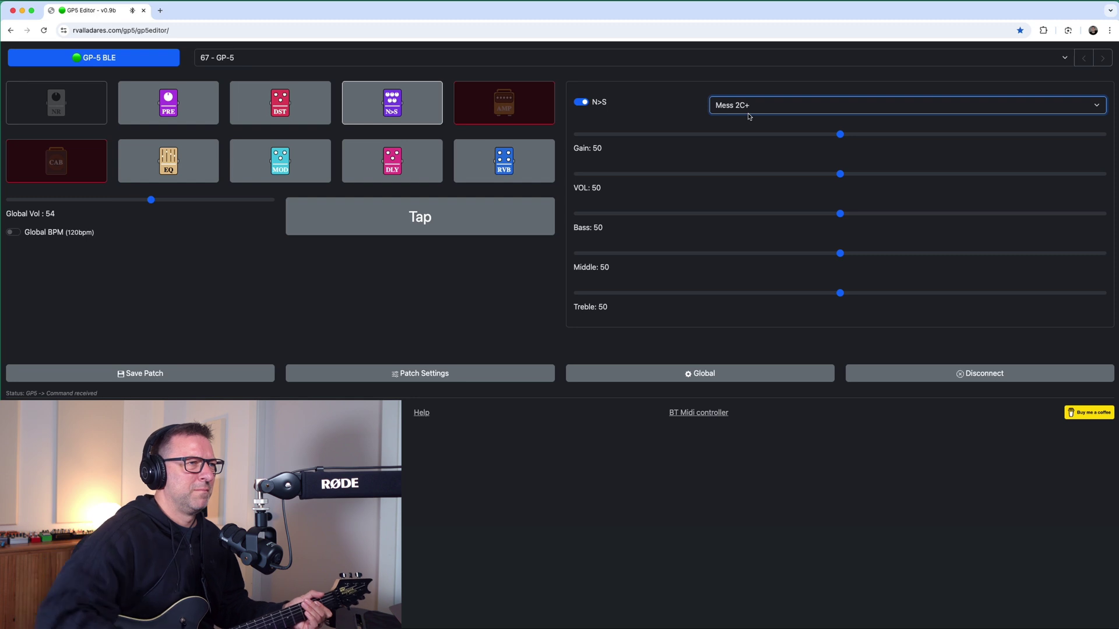
Step: Set the Mess 2C+ model's Gain to 19 and turn off the N>S block
left_click_drag(755, 136, 677, 136)
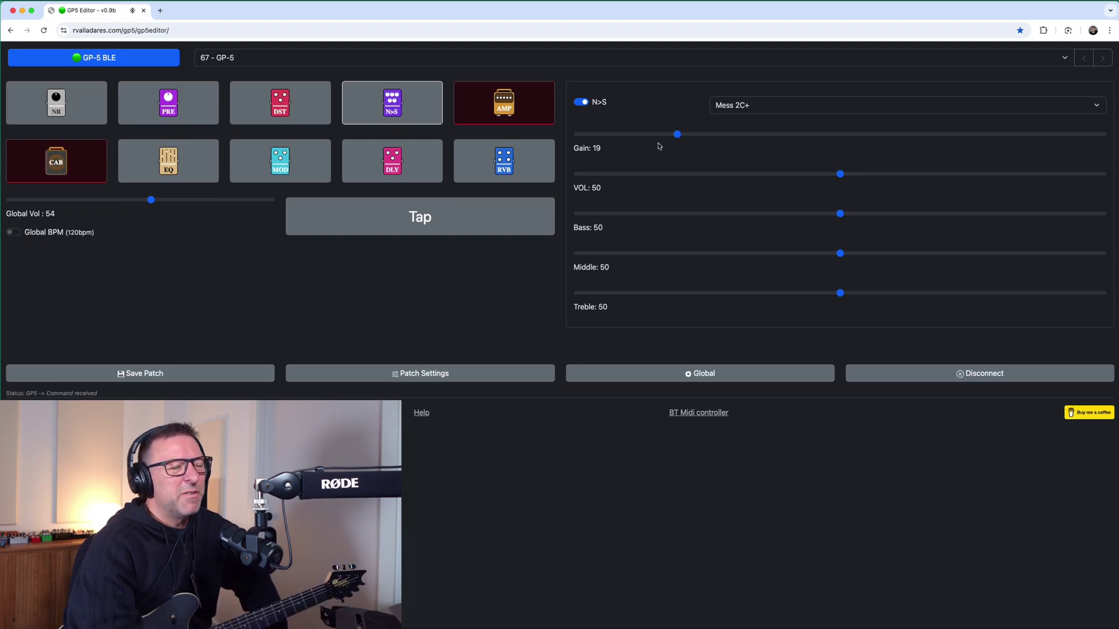
left_click(581, 103)
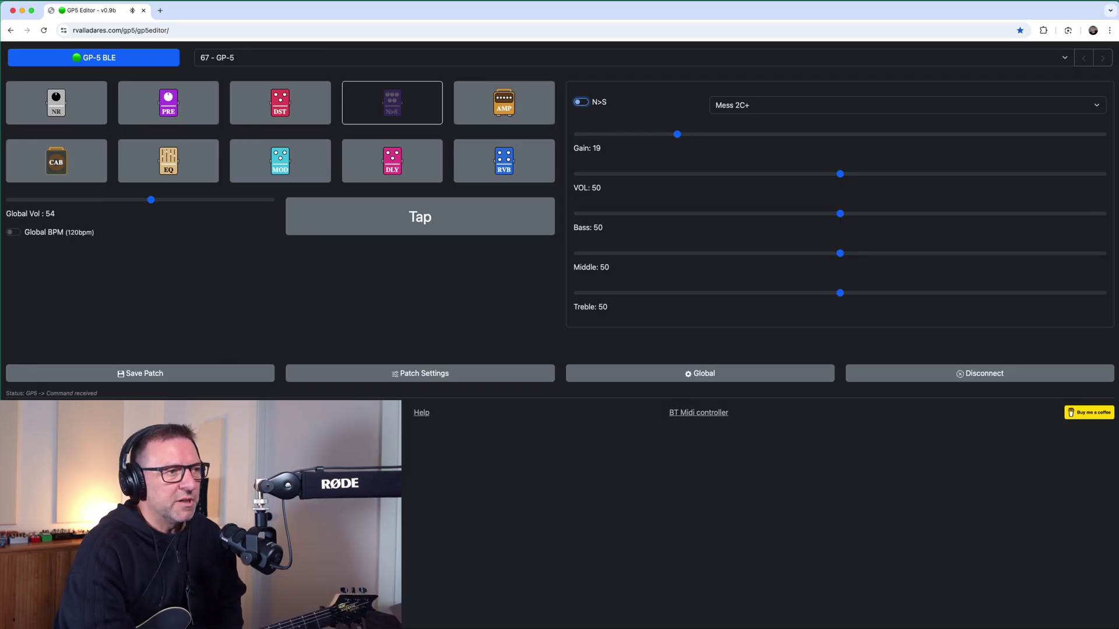
Step: In the patch settings, assign only the PRE and N>S blocks to CTL, removing NR and DST
left_click(446, 376)
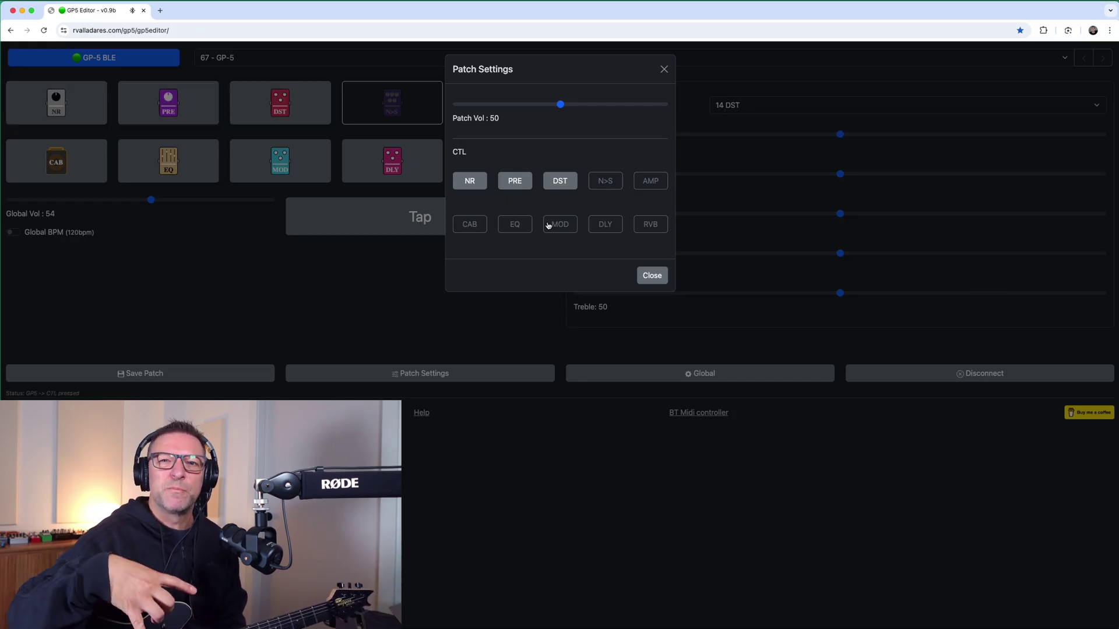
left_click(544, 183)
left_click(515, 181)
left_click(469, 181)
left_click(514, 181)
left_click(568, 184)
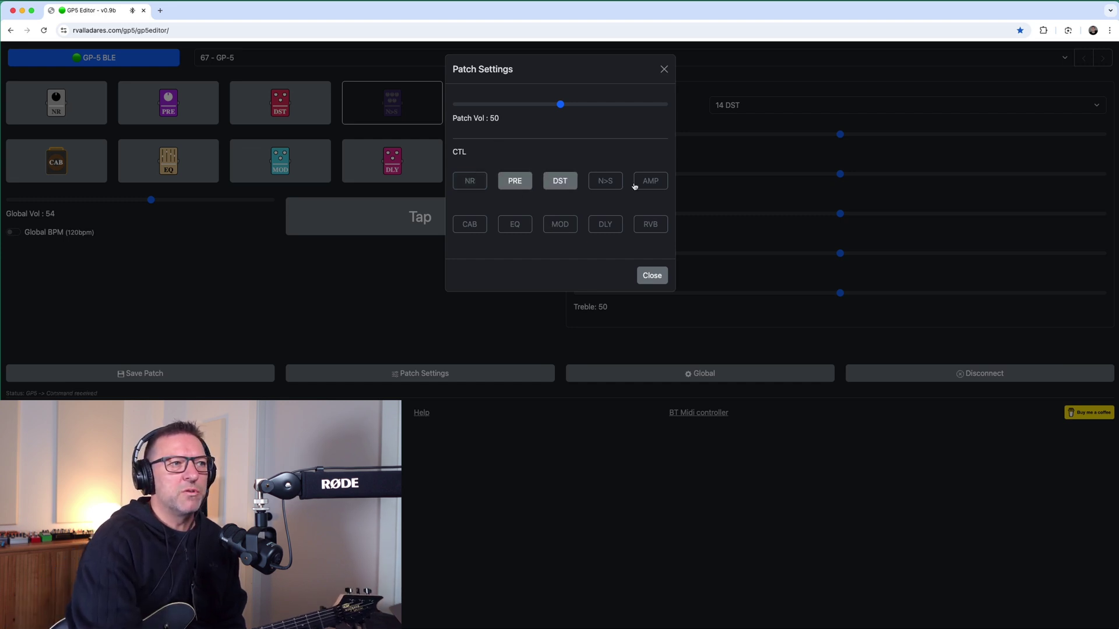
left_click(605, 181)
left_click(556, 184)
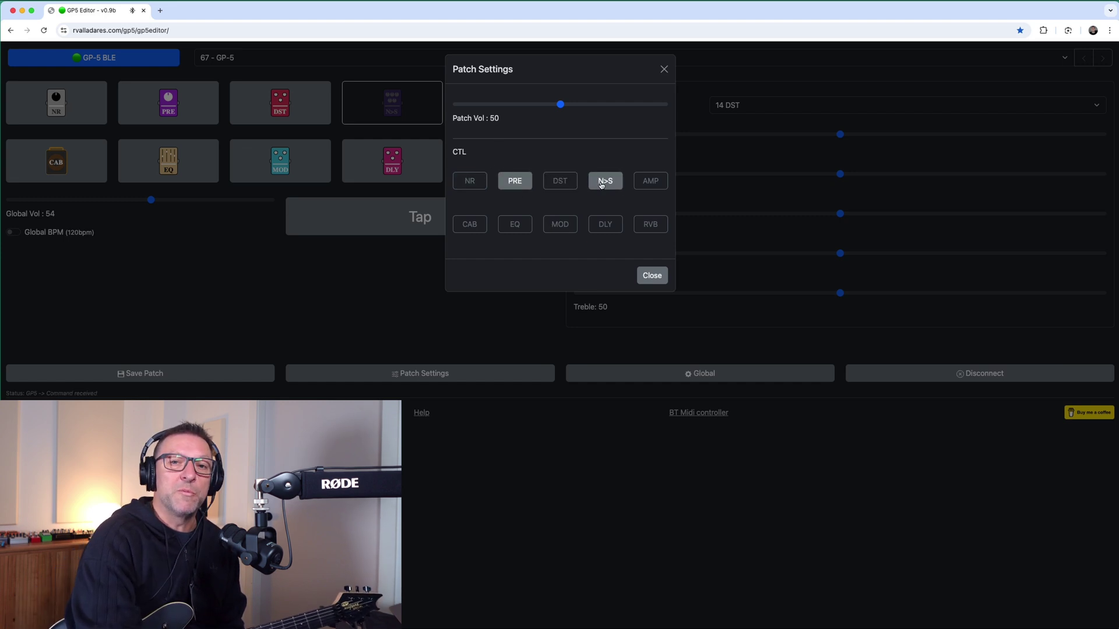
Step: Close the patch settings and turn off the DLY and EQ blocks
left_click(439, 156)
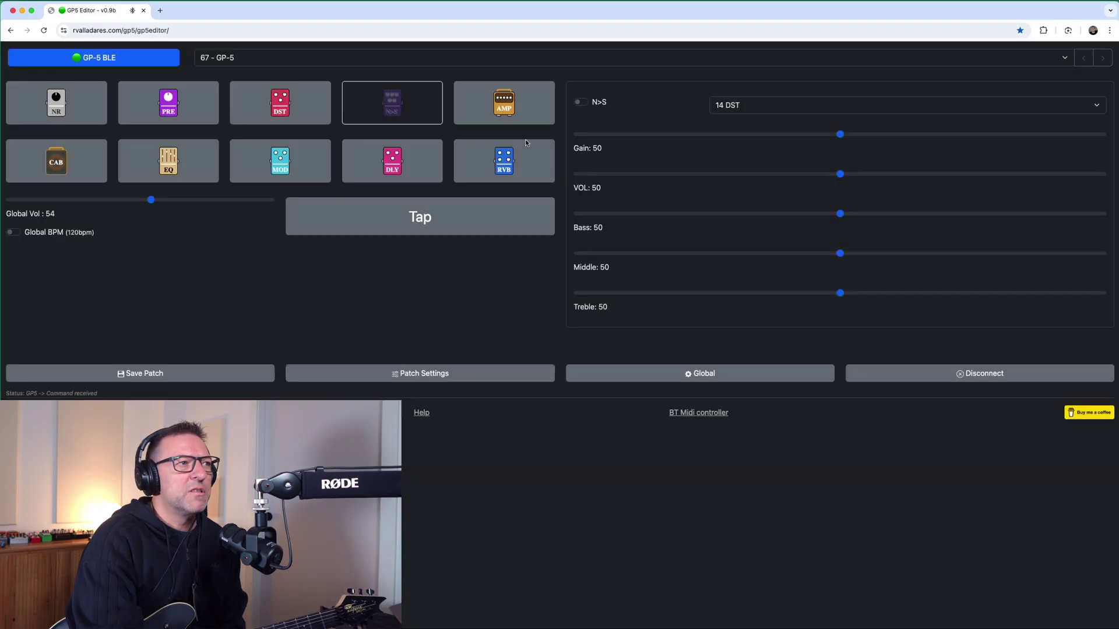
left_click(399, 167)
left_click(580, 103)
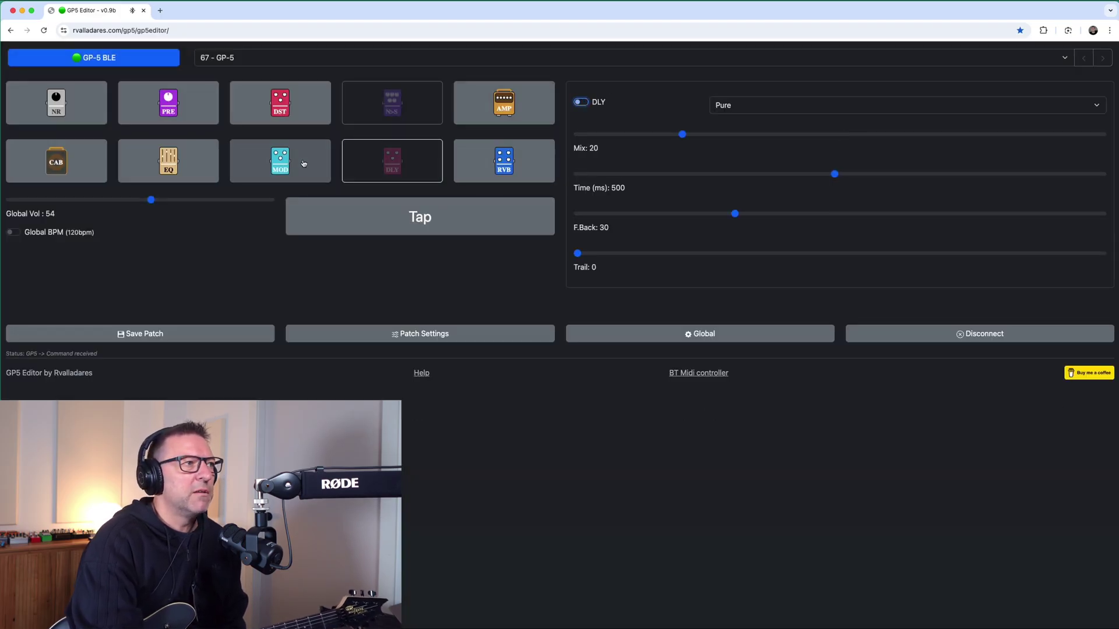
left_click(169, 161)
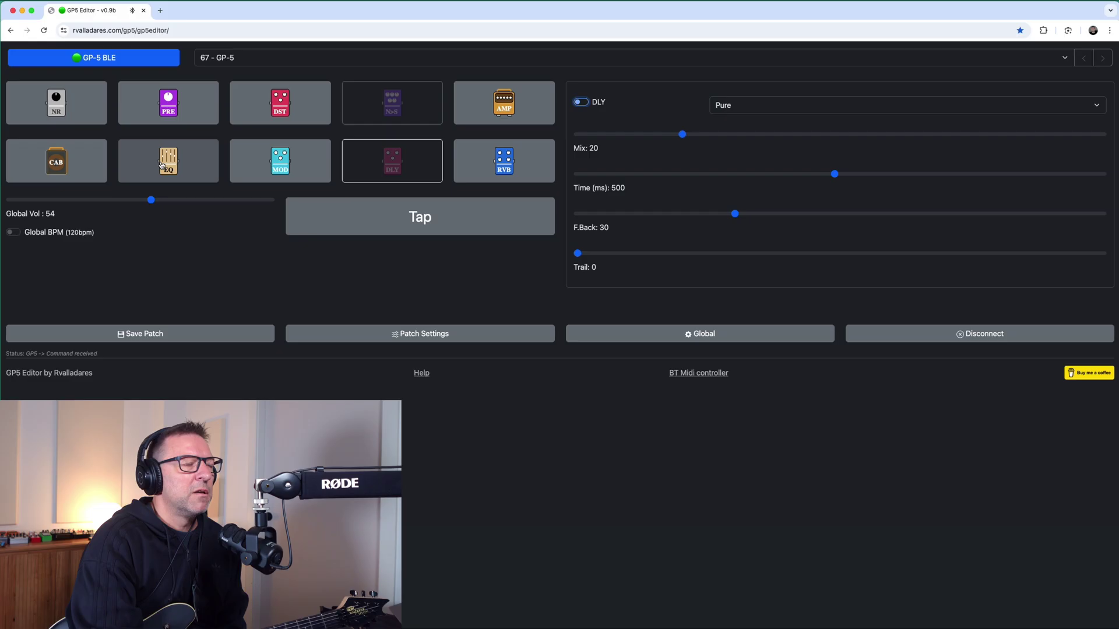
left_click(587, 103)
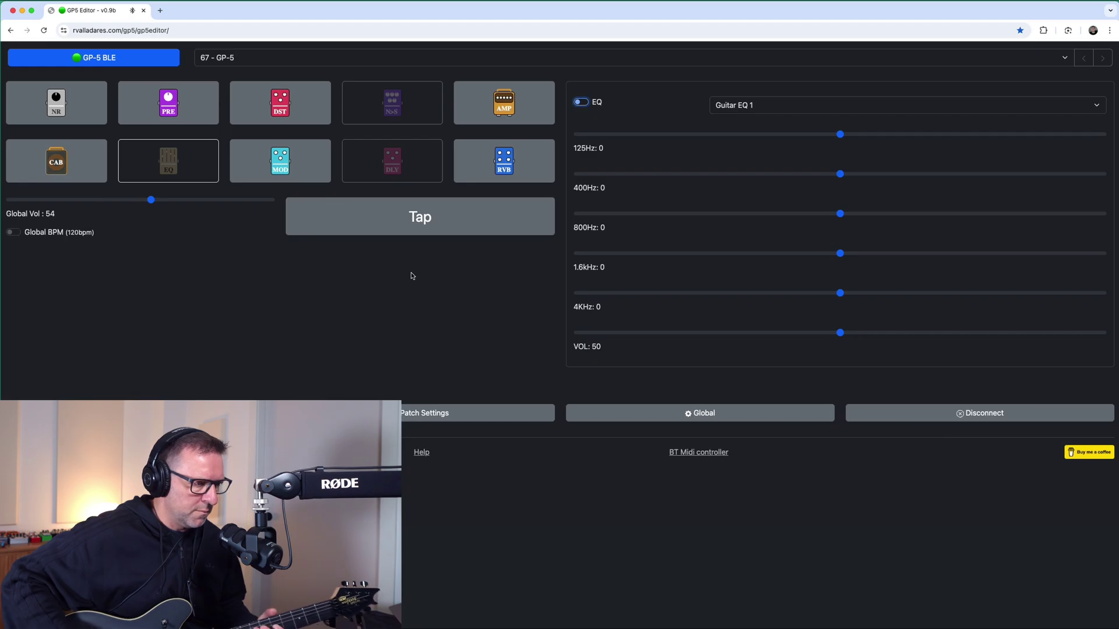
Step: In the patch settings, assign only the EQ and DLY blocks to CTL, removing NR, PRE, DST and N>S
left_click(459, 414)
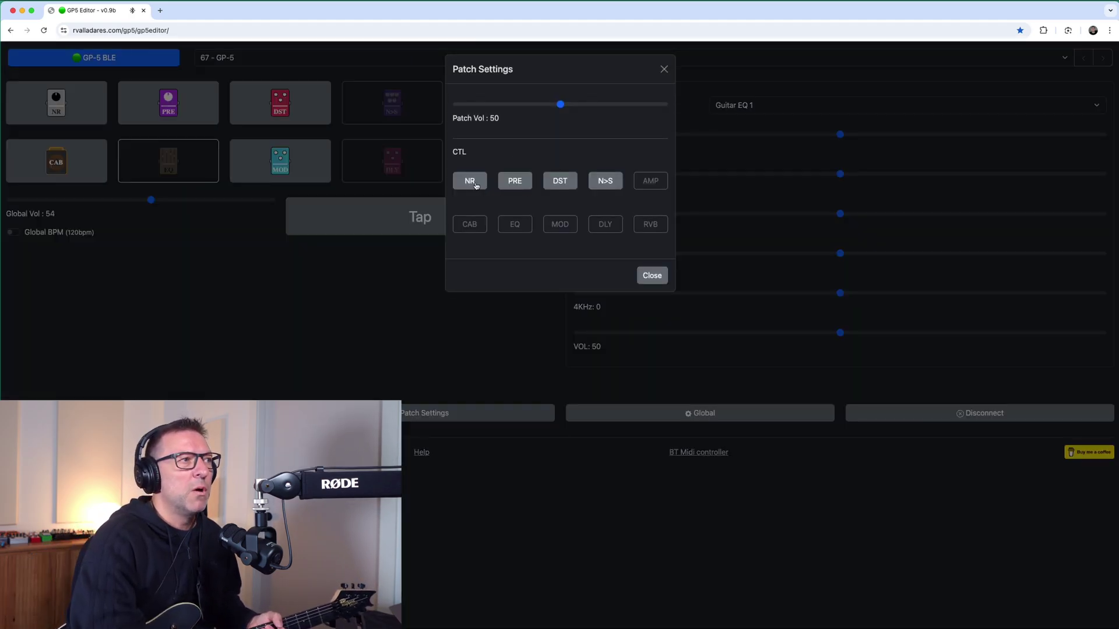
left_click(475, 185)
left_click(518, 185)
left_click(564, 183)
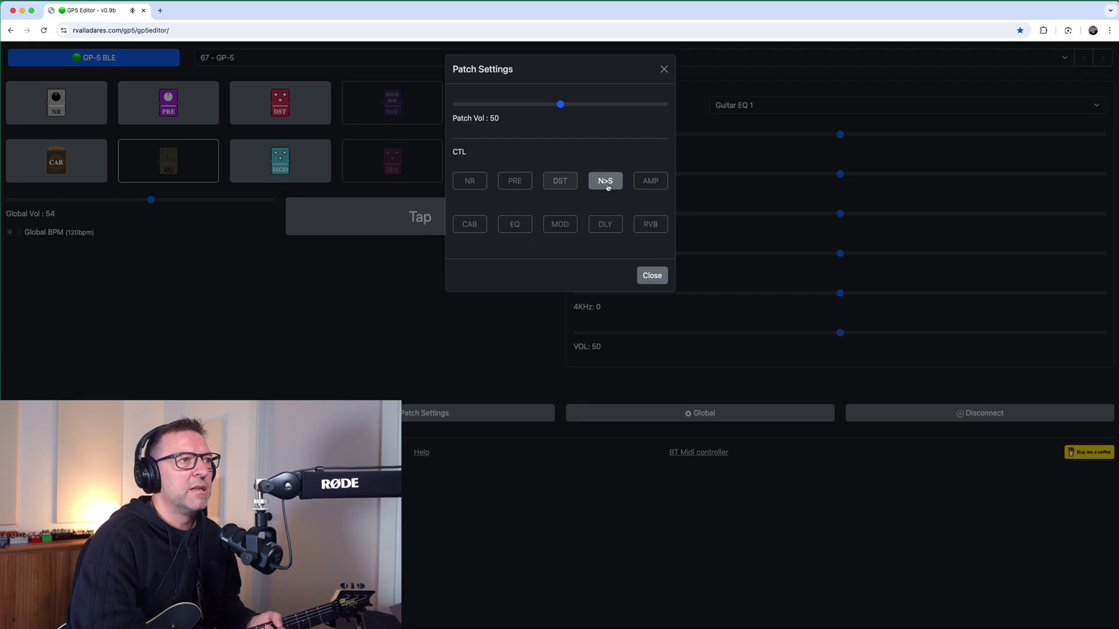
left_click(607, 185)
left_click(516, 224)
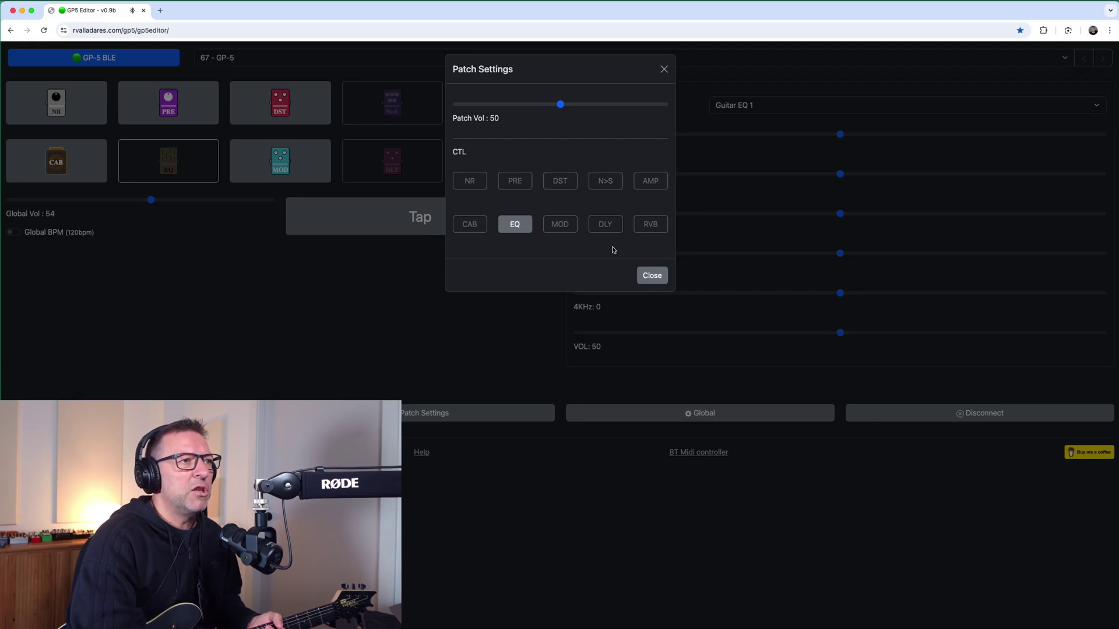
left_click(606, 227)
left_click(652, 275)
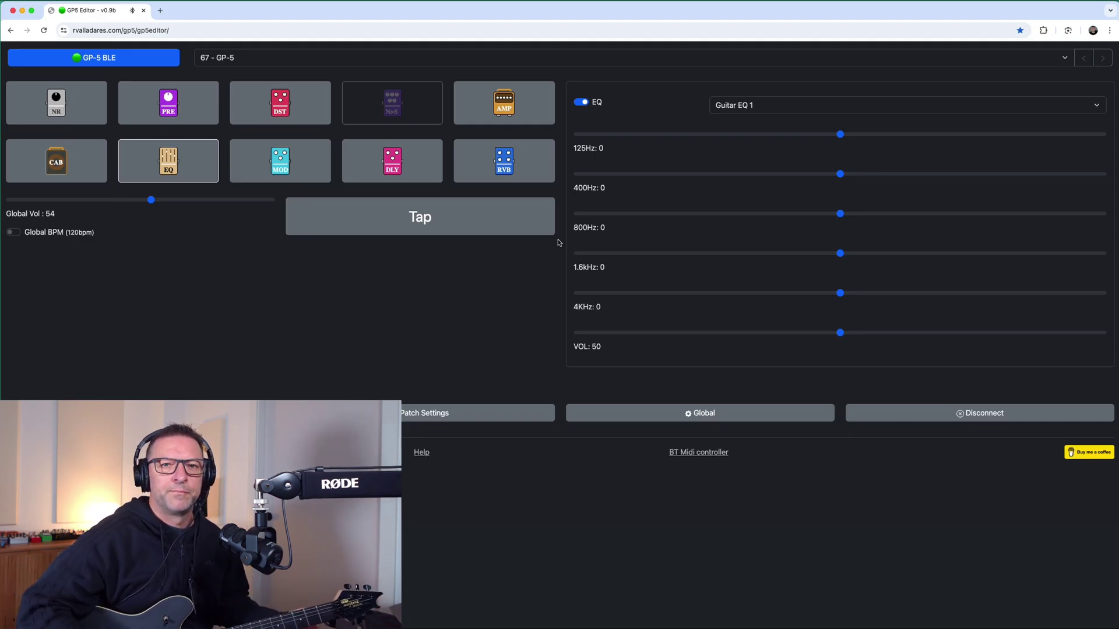
Step: In the global settings, set the USB Rec level to 0 dB, and switch the footswitch setting to Tuner and back to CTL
left_click(687, 414)
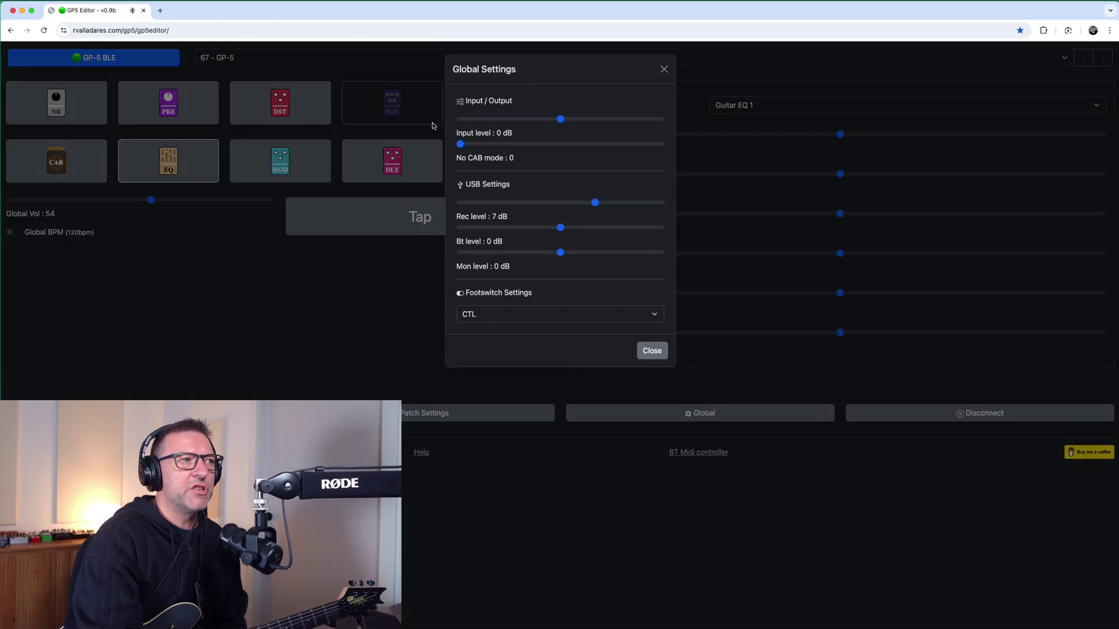
left_click(560, 202)
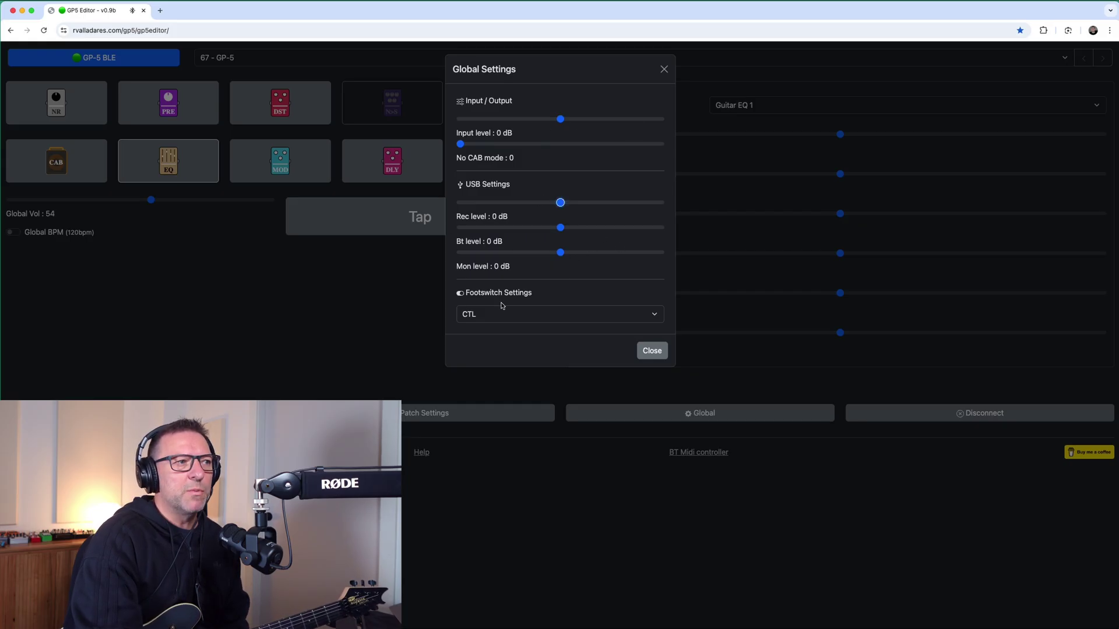
left_click(538, 316)
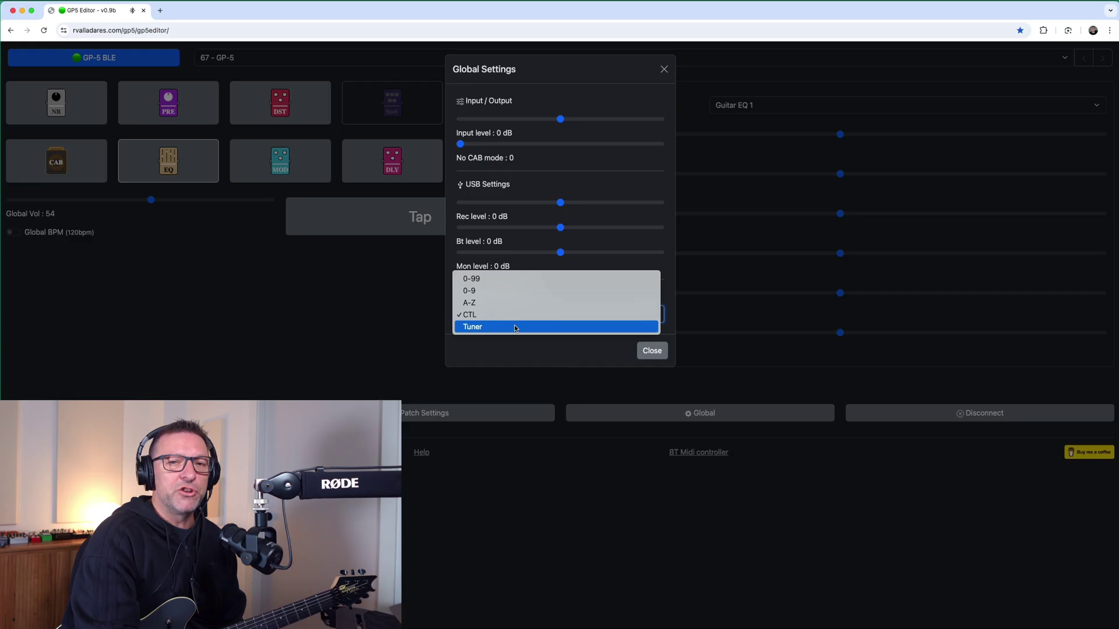
left_click(515, 328)
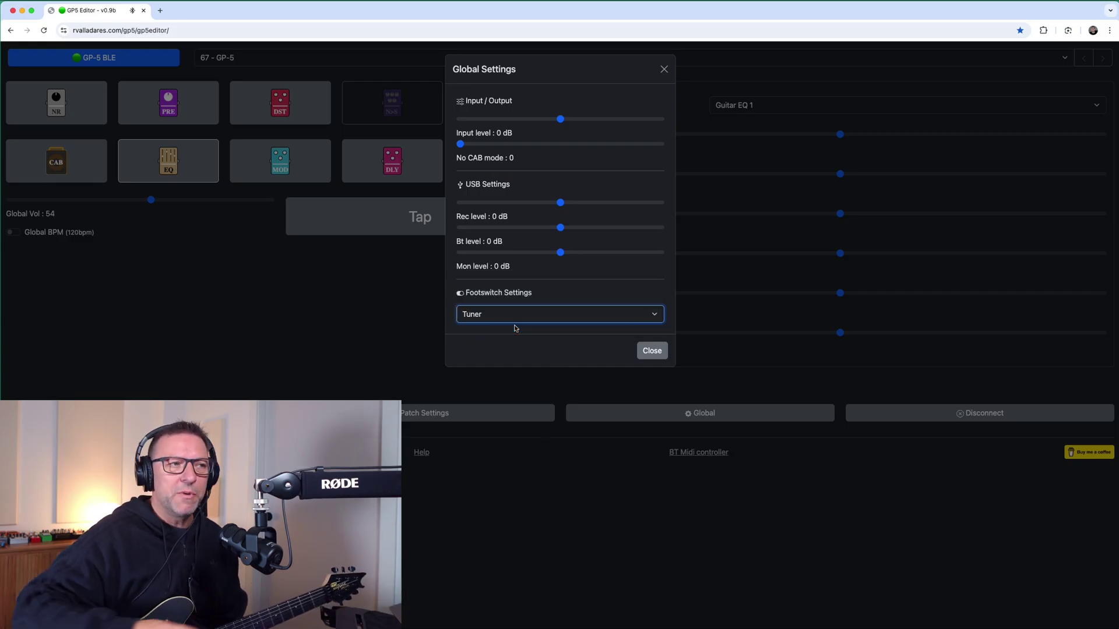
left_click(520, 317)
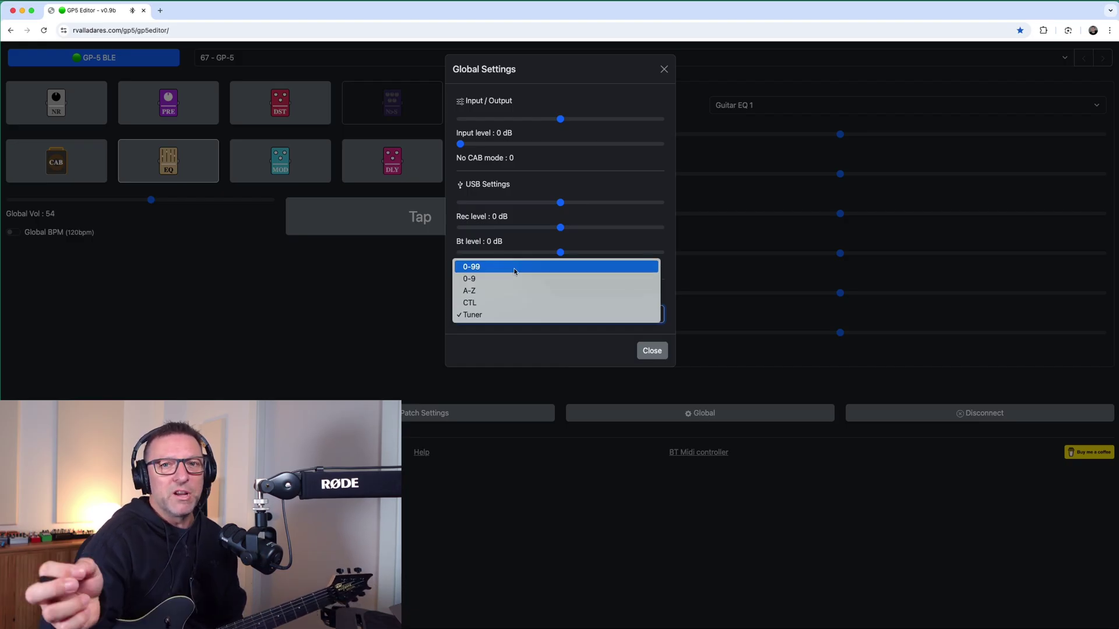
left_click(506, 303)
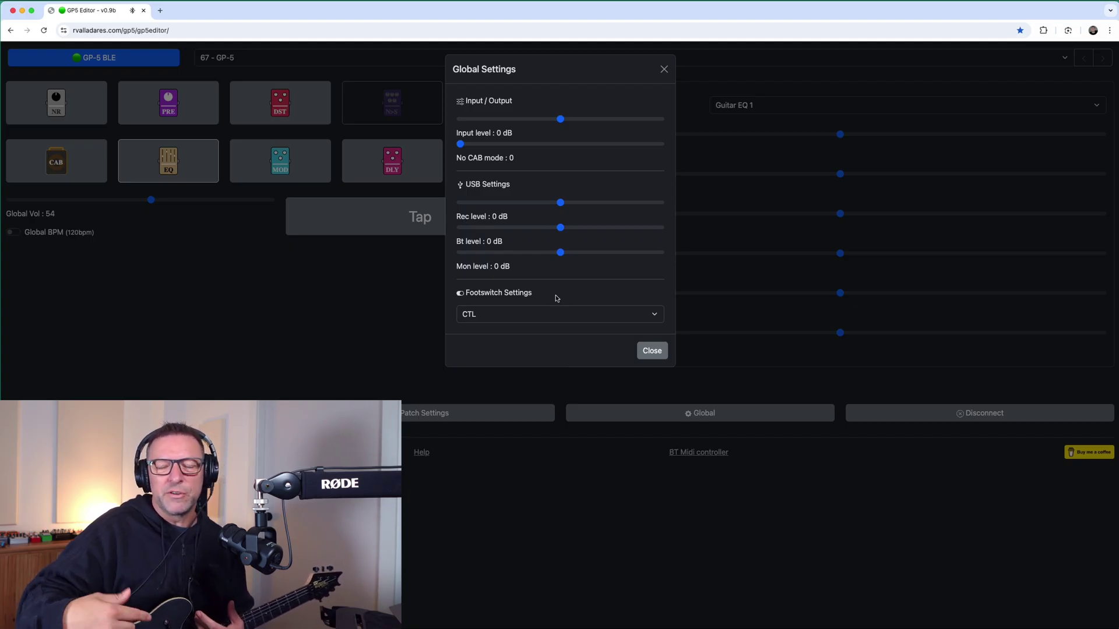
left_click(309, 104)
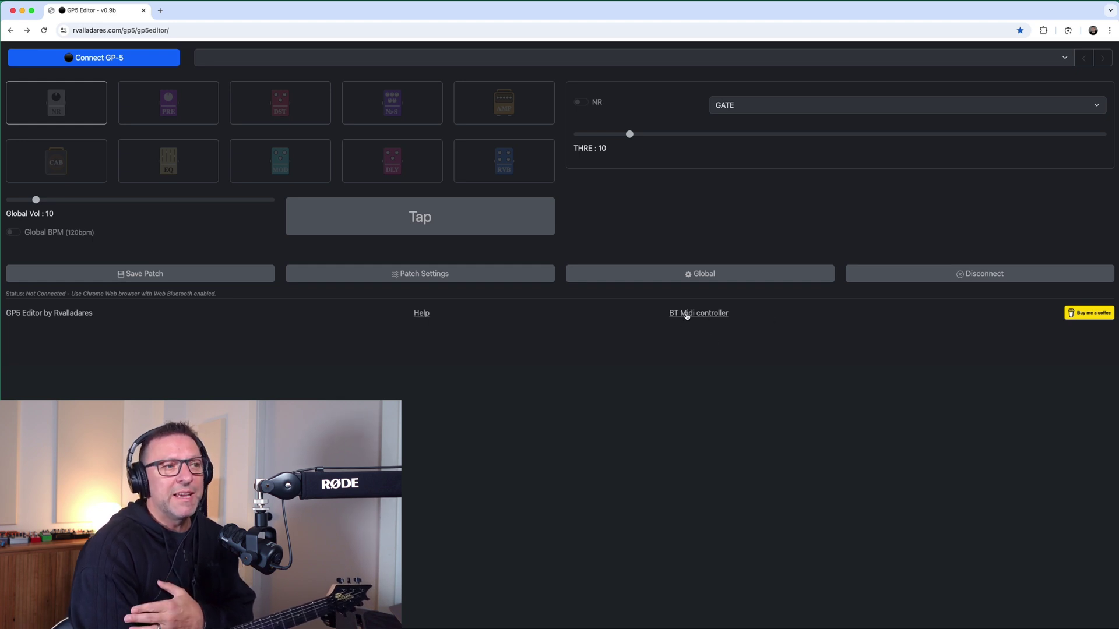
Step: View the BT Midi controller page, and open the developer's Buy me a coffee page from the editor
left_click(686, 315)
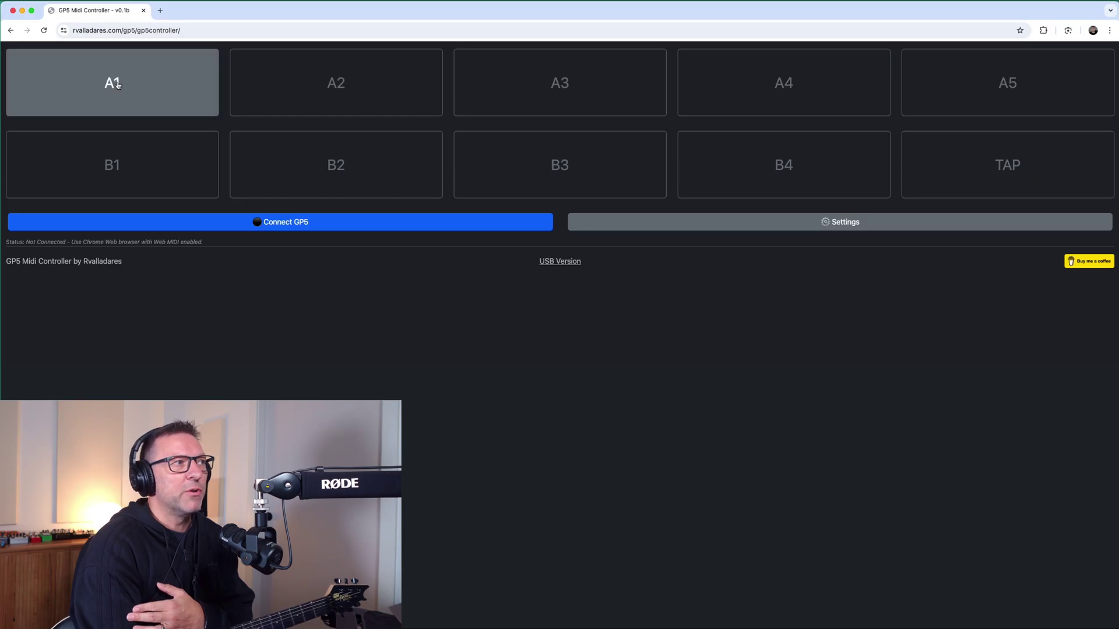
left_click(180, 88)
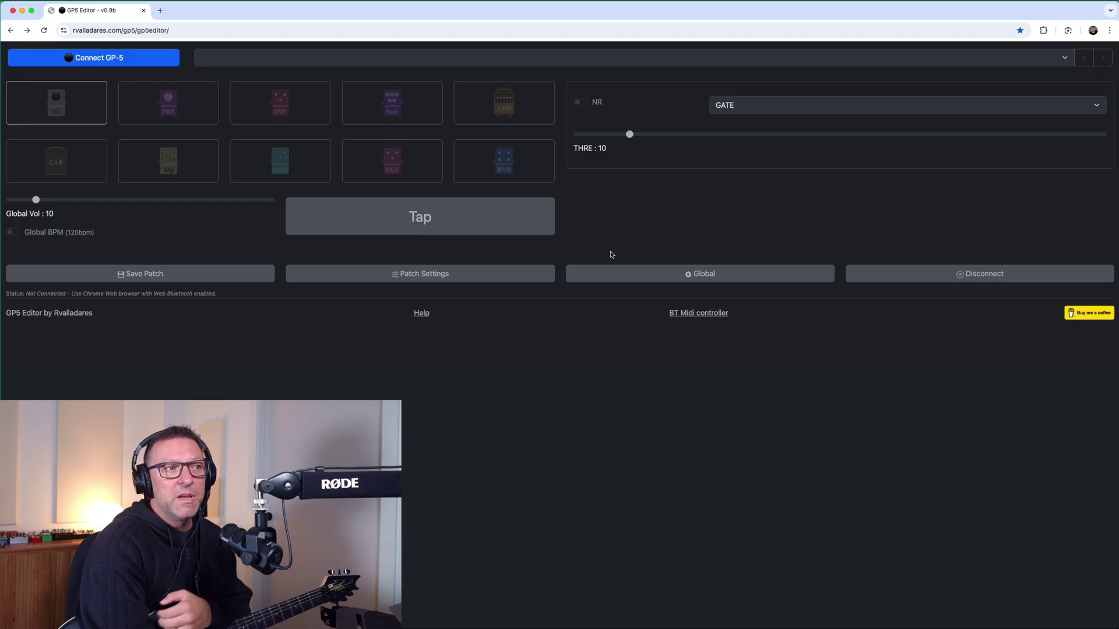
left_click(1093, 313)
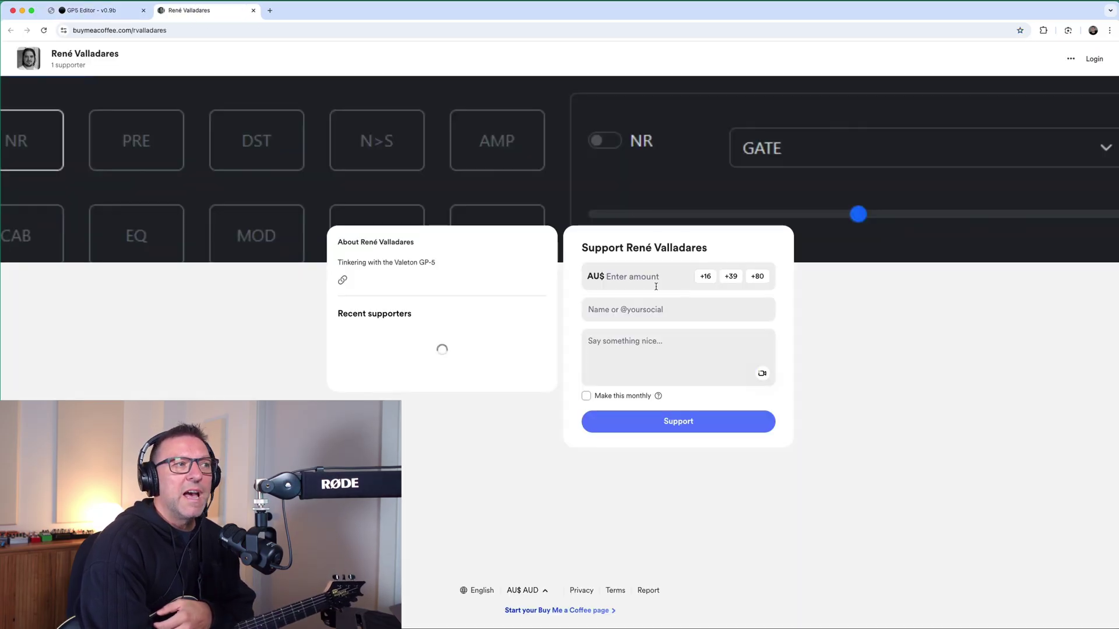